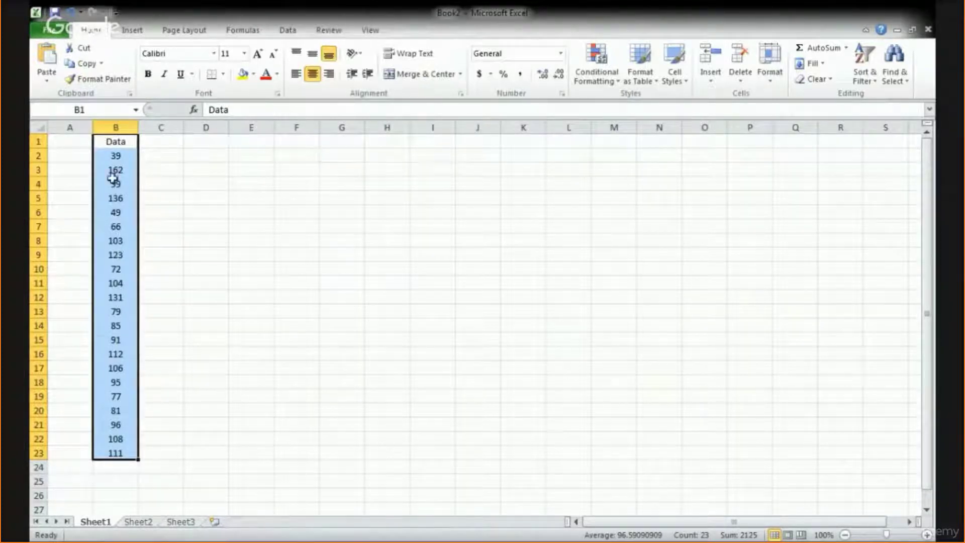
Sort the data values in B2:B23 in ascending order
{"action": "left_click", "coordinate": [111, 159]}
{"action": "left_click_drag", "start_coordinate": [105, 147], "coordinate": [115, 462]}
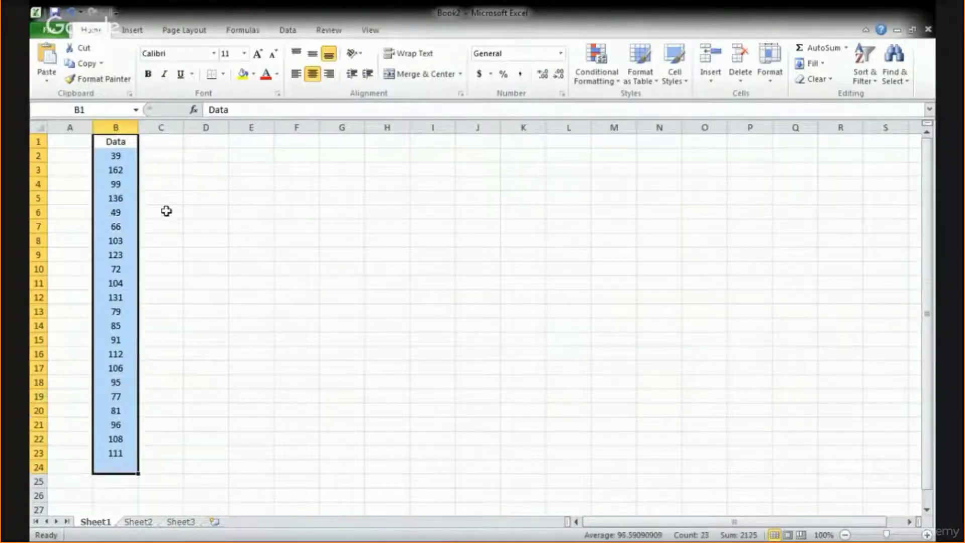
{"action": "left_click_drag", "start_coordinate": [119, 156], "coordinate": [132, 453]}
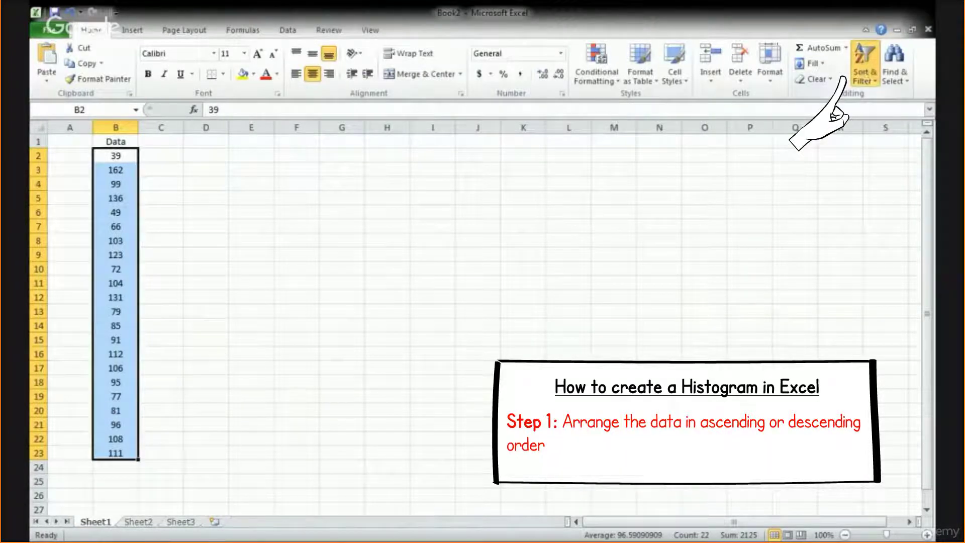
{"action": "left_click", "coordinate": [865, 65]}
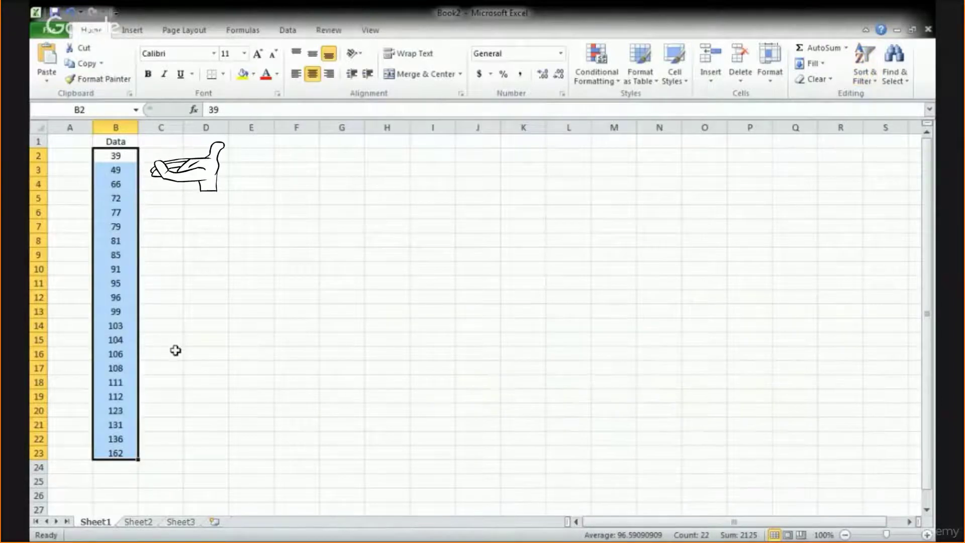
{"action": "left_click", "coordinate": [115, 159]}
{"action": "key", "text": "ctrl+shift+Down"}
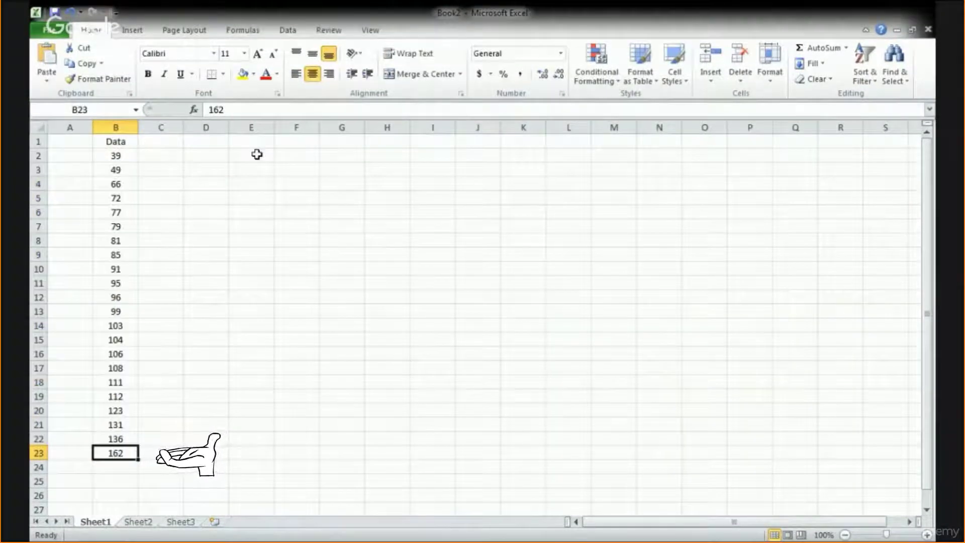
Widen column E to about twice its width and enter the bin ranges 30-45, 45-60 and 60-75 as text in E2:E4
{"action": "left_click", "coordinate": [254, 154]}
{"action": "left_click_drag", "start_coordinate": [274, 126], "coordinate": [320, 125]}
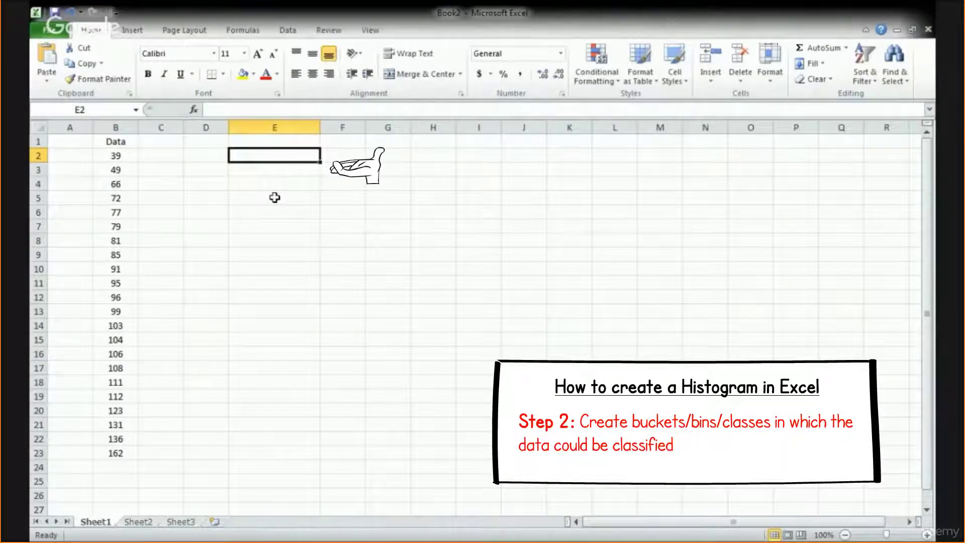
{"action": "type", "text": "'30-"}
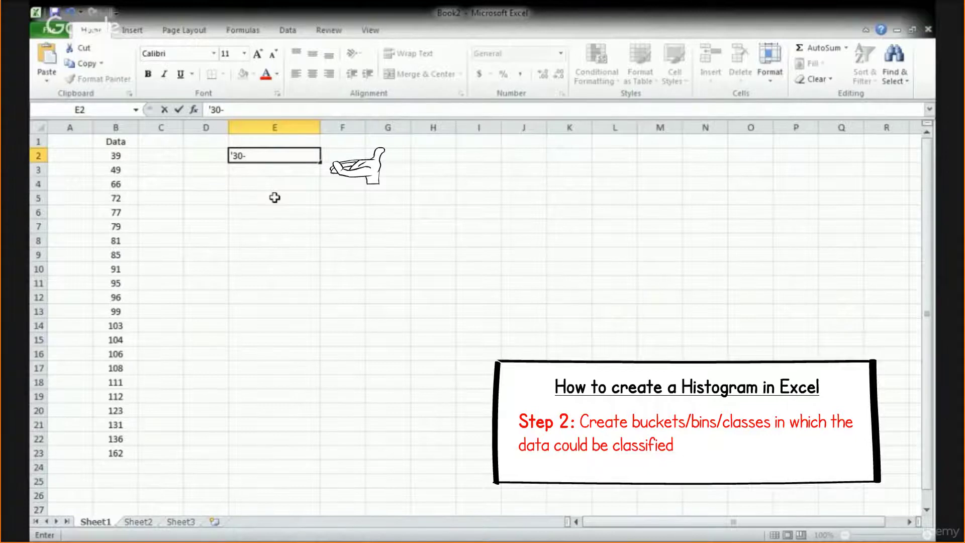
{"action": "type", "text": "45"}
{"action": "key", "text": "Return"}
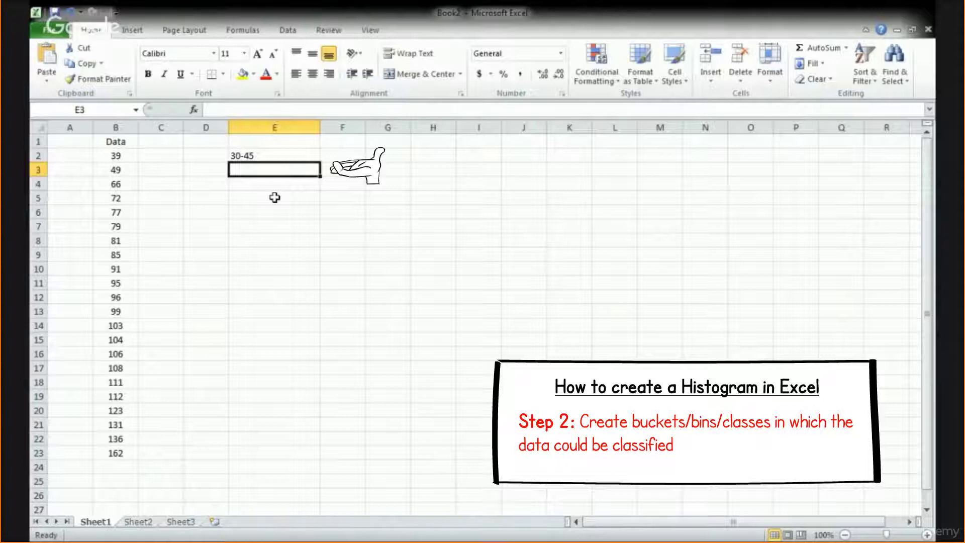
{"action": "type", "text": "'45-60"}
{"action": "key", "text": "Return"}
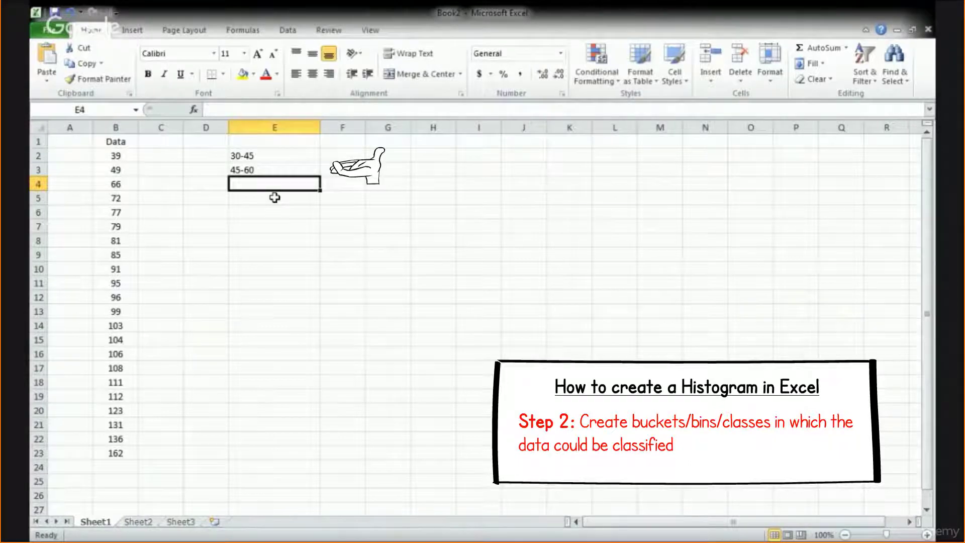
{"action": "type", "text": "'60-75"}
{"action": "key", "text": "Return"}
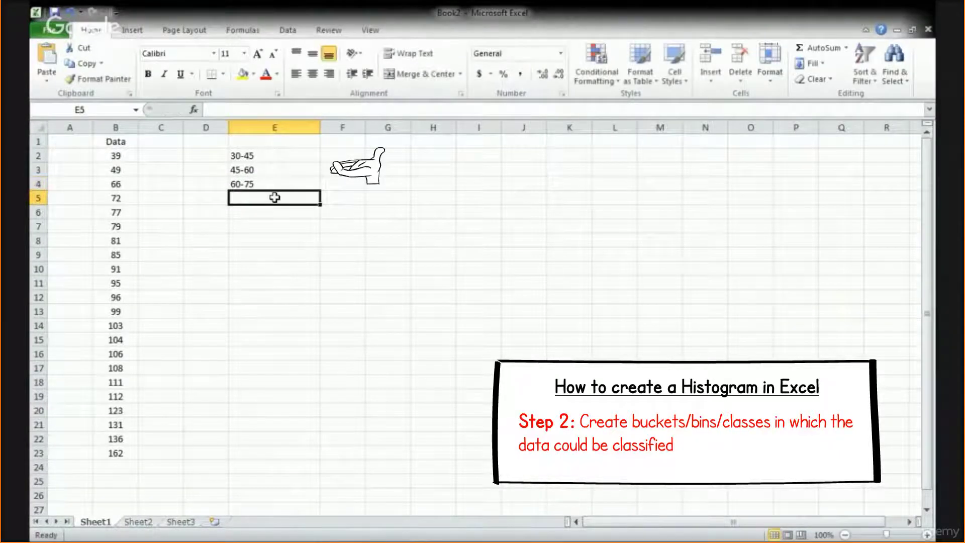
Enter the bin ranges 75-90, 90-105 and 105-120 as text in E5:E7
{"action": "type", "text": "'75"}
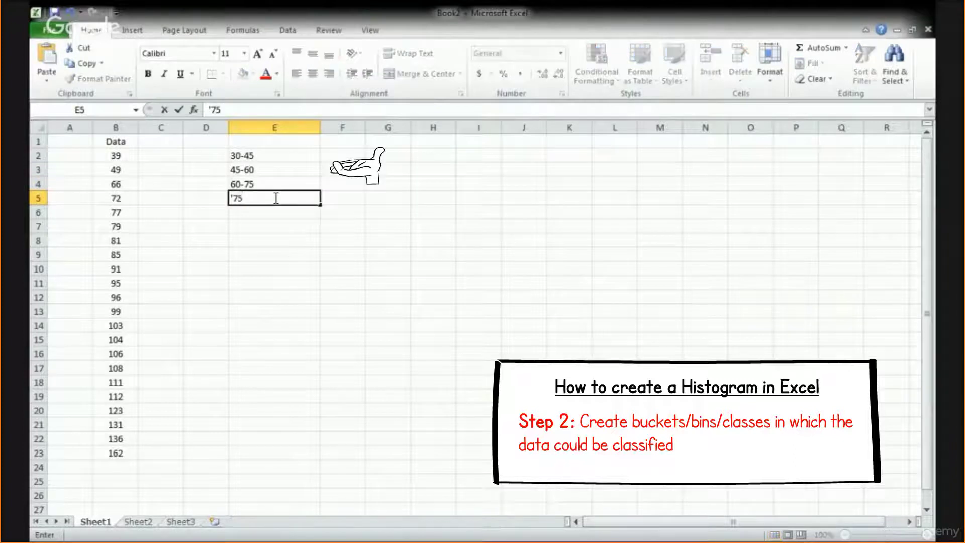
{"action": "type", "text": "-90"}
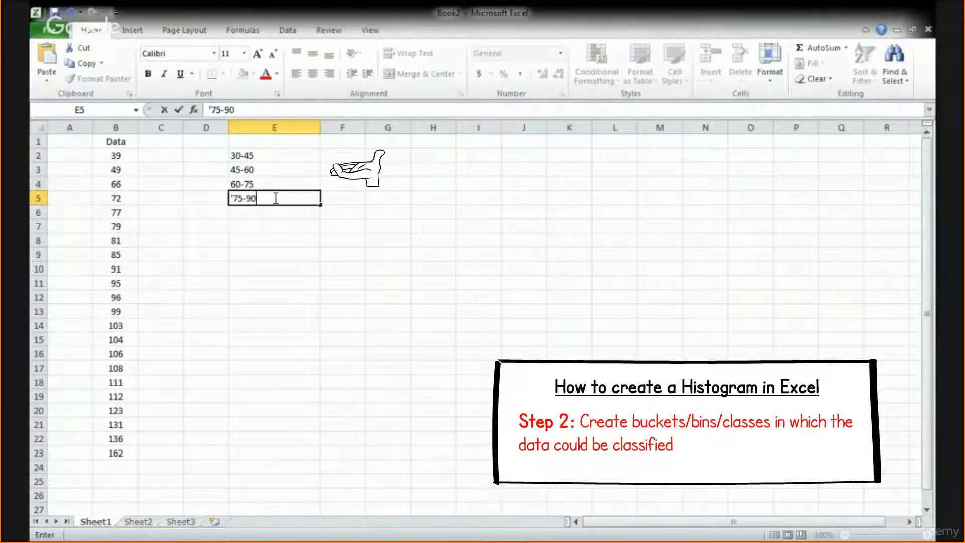
{"action": "key", "text": "Return"}
{"action": "type", "text": "'9"}
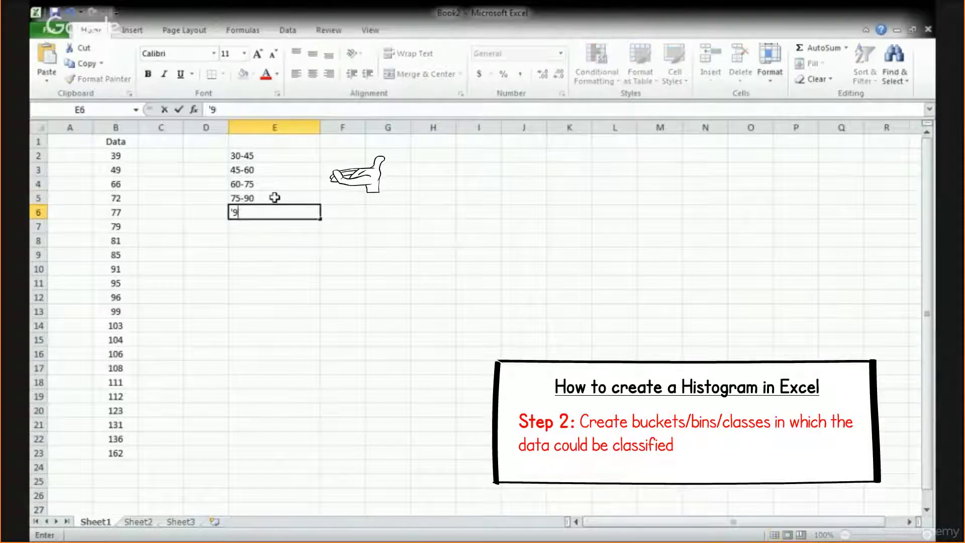
{"action": "type", "text": "0-105"}
{"action": "key", "text": "Return"}
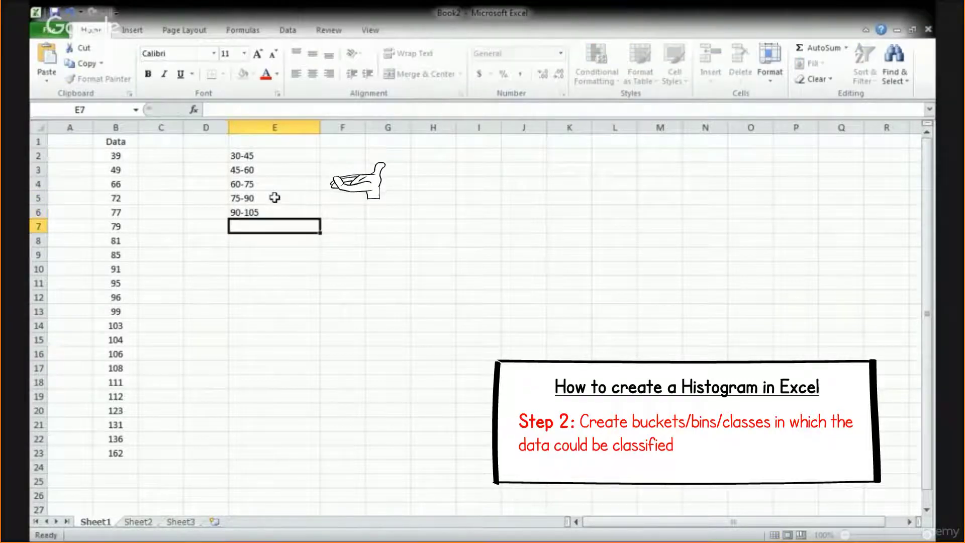
{"action": "type", "text": "'1"}
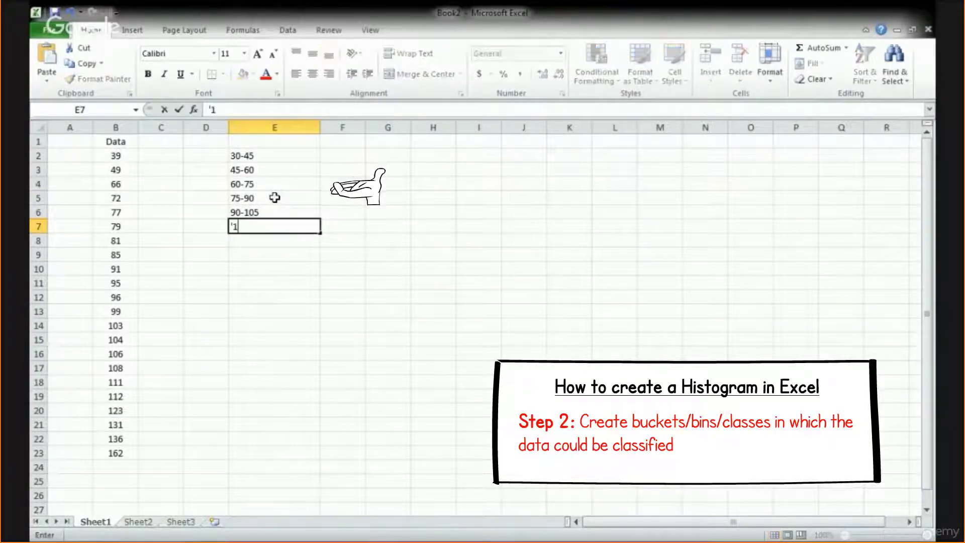
{"action": "type", "text": "05-120"}
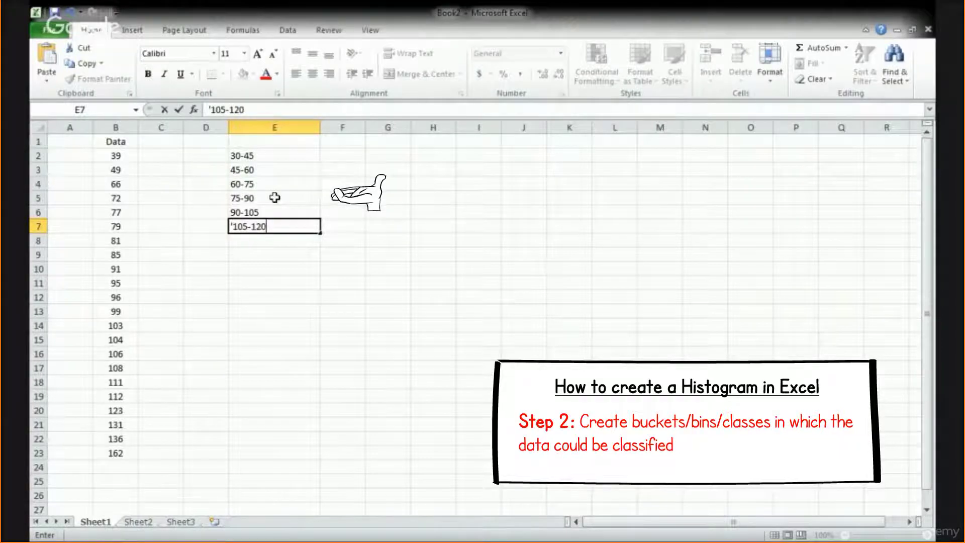
{"action": "key", "text": "Return"}
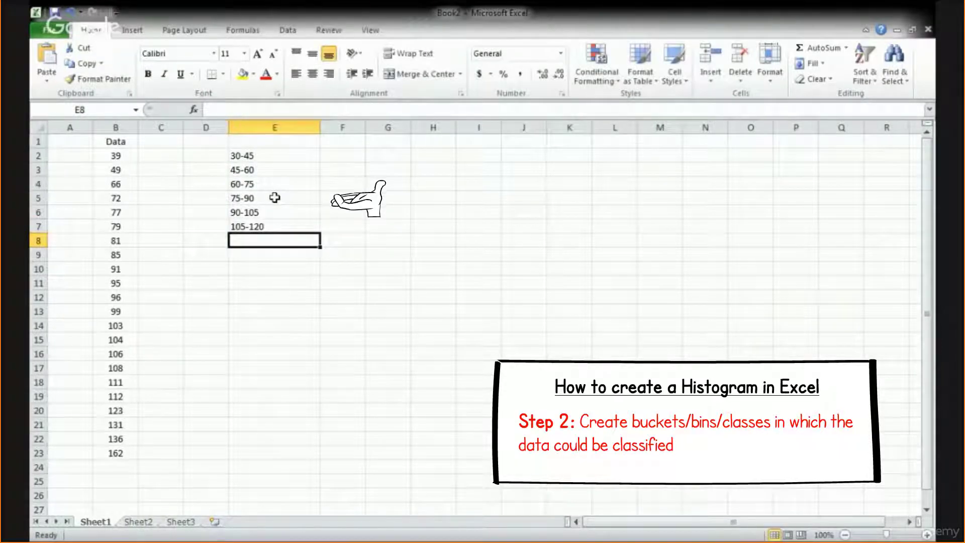
Enter the bin ranges 120-135, 135-150 and 150-165 as text in E8:E10
{"action": "type", "text": "'120"}
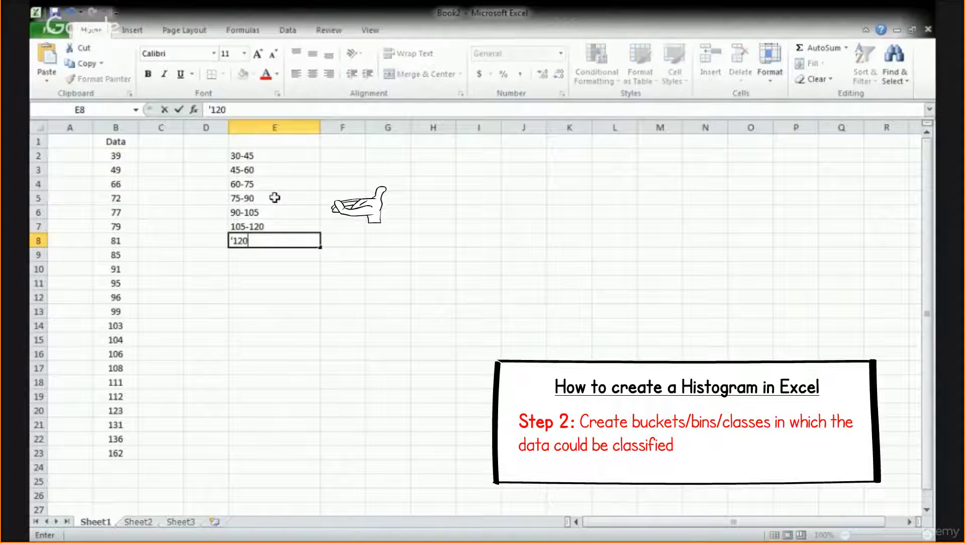
{"action": "type", "text": "-135"}
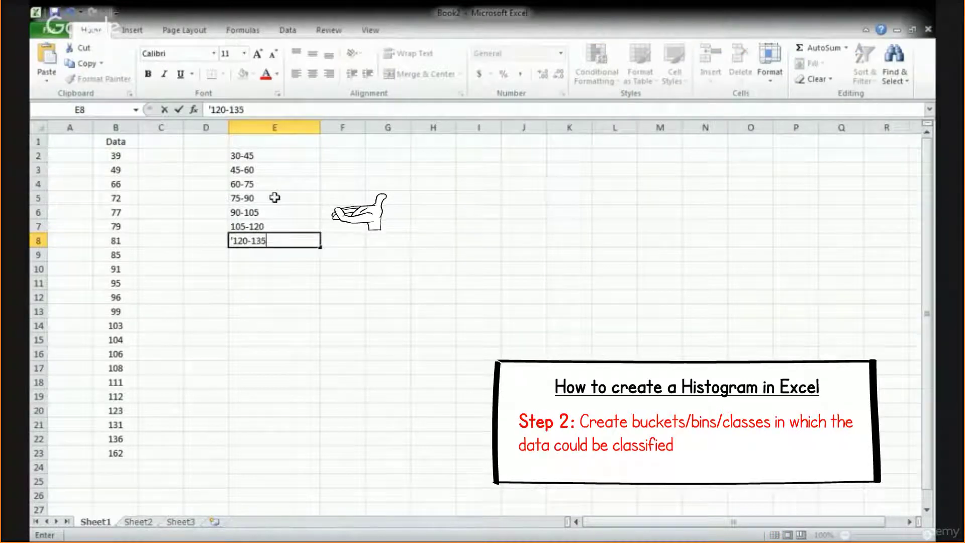
{"action": "key", "text": "Return"}
{"action": "type", "text": "'1"}
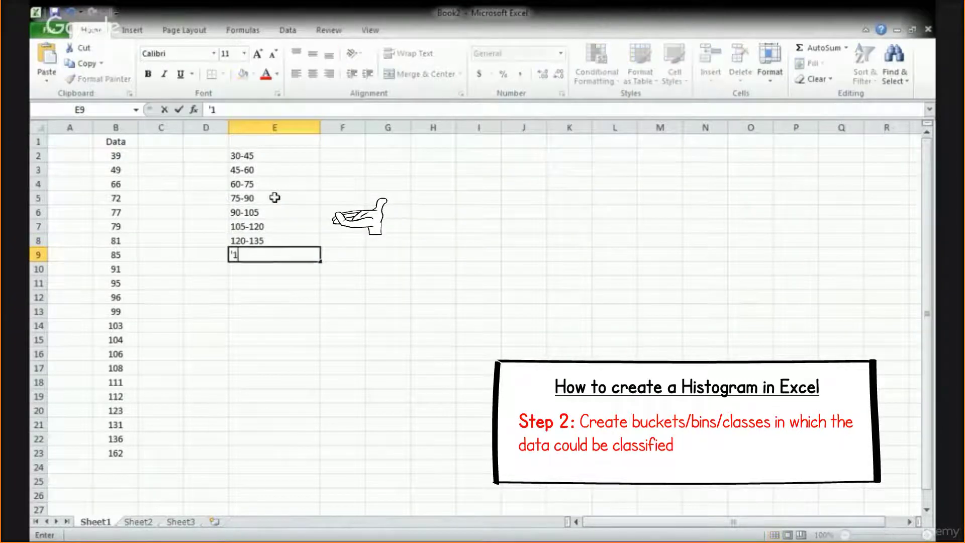
{"action": "type", "text": "35-1"}
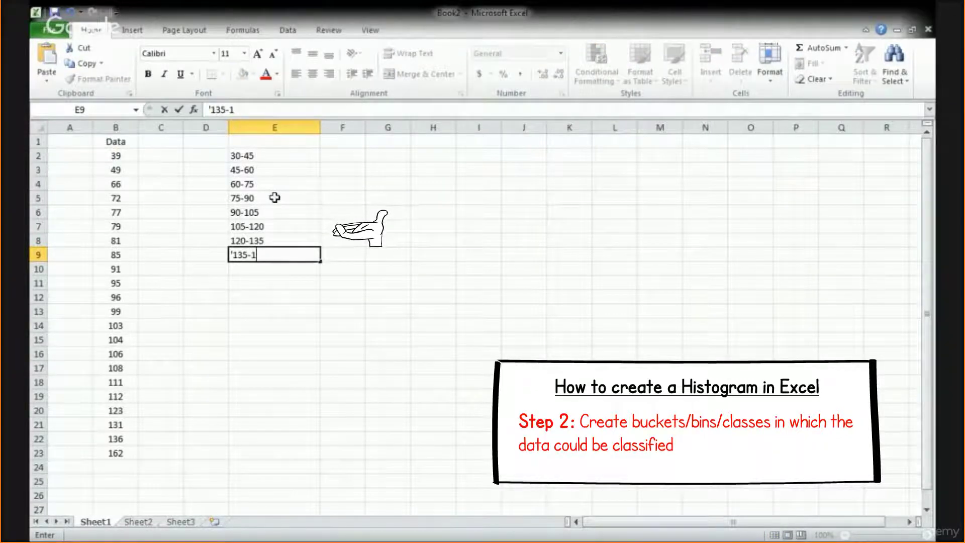
{"action": "type", "text": "50"}
{"action": "key", "text": "Return"}
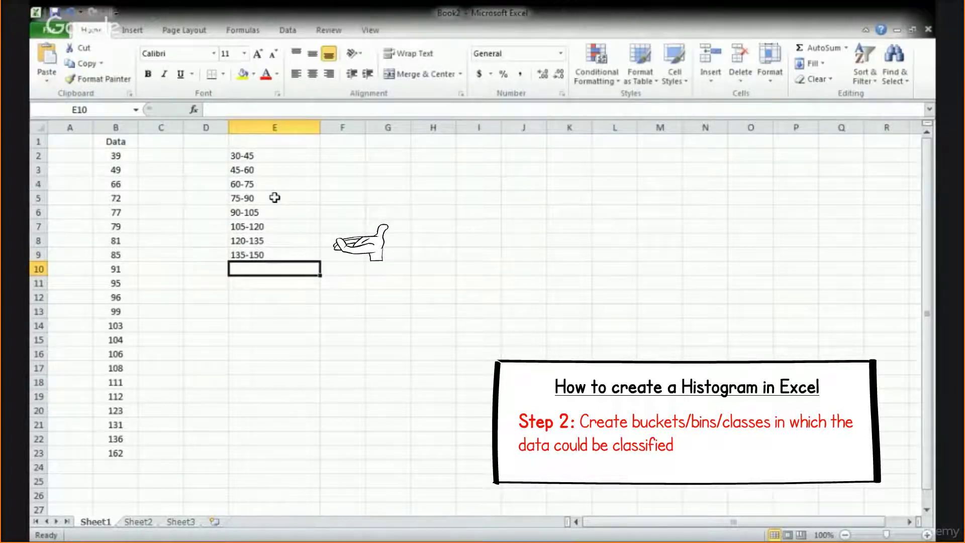
{"action": "type", "text": "'1"}
{"action": "type", "text": "50-1"}
{"action": "type", "text": "765"}
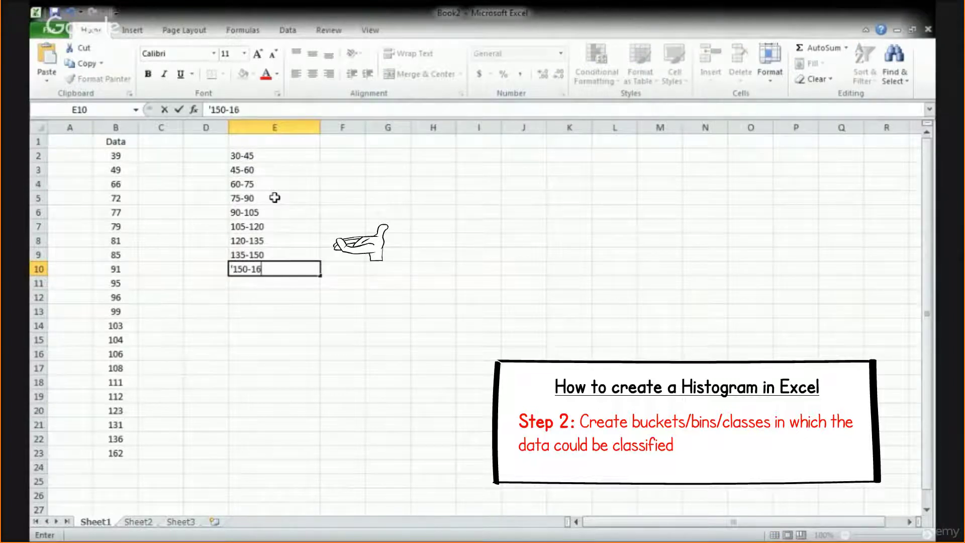
{"action": "key", "text": "Return"}
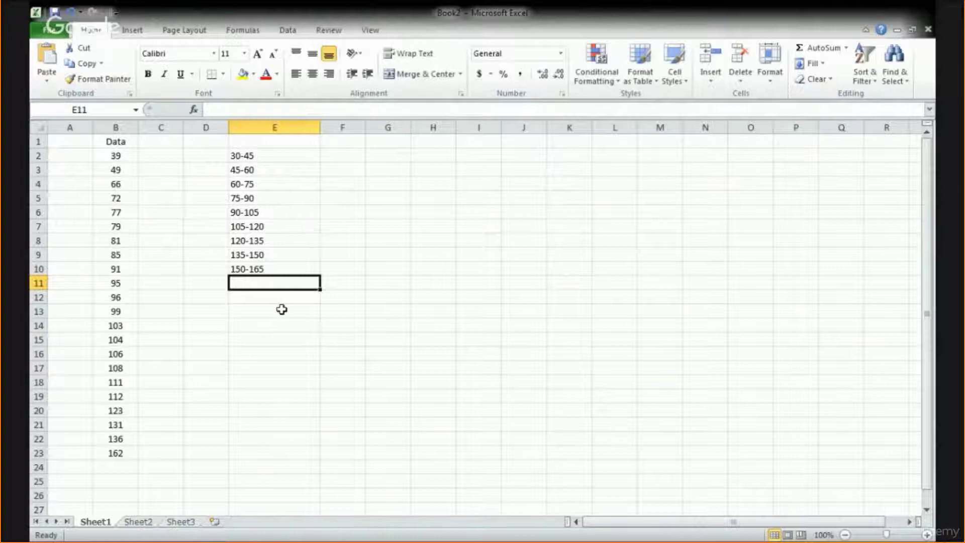
Center the bin ranges in E2:E10 horizontally within their cells
{"action": "left_click", "coordinate": [276, 269]}
{"action": "left_click", "coordinate": [116, 453]}
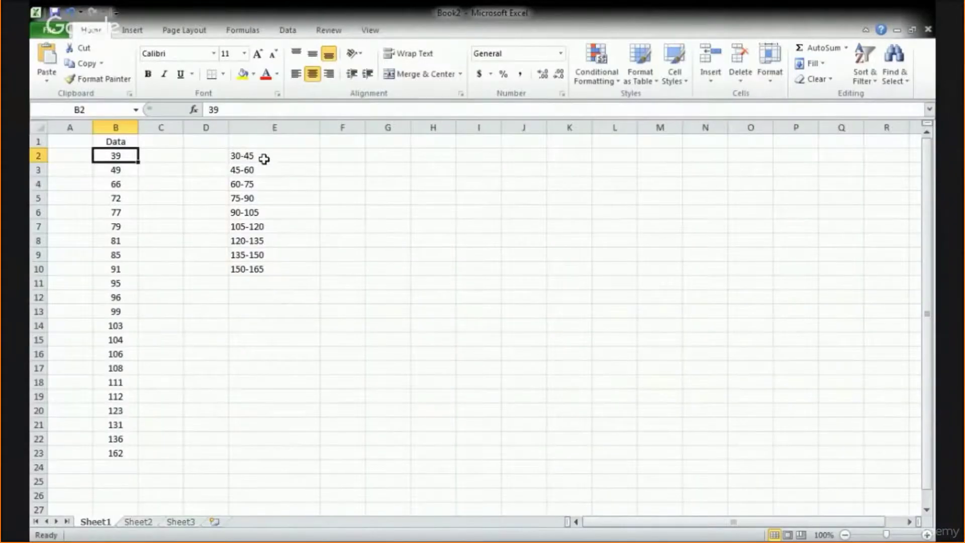
{"action": "left_click_drag", "start_coordinate": [263, 157], "coordinate": [267, 264]}
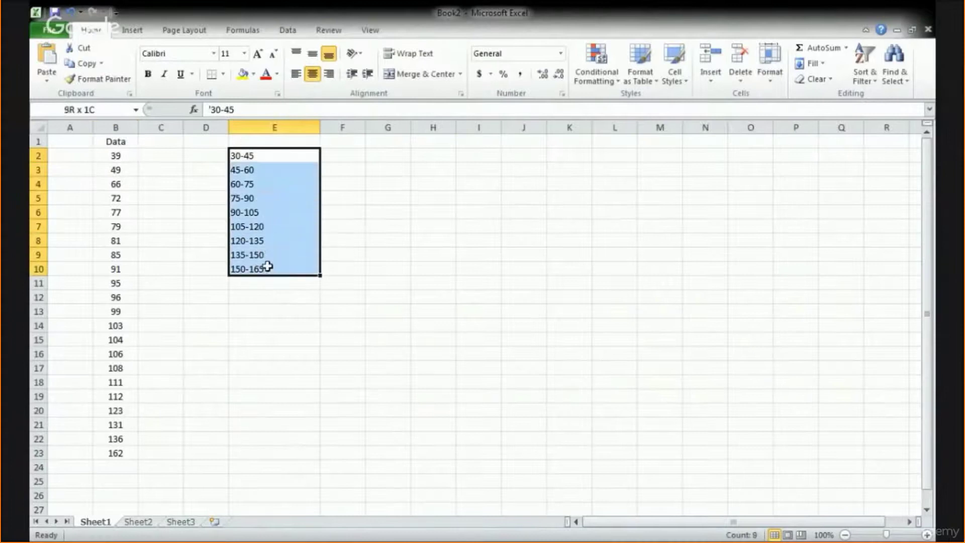
{"action": "left_click_drag", "start_coordinate": [119, 155], "coordinate": [134, 455]}
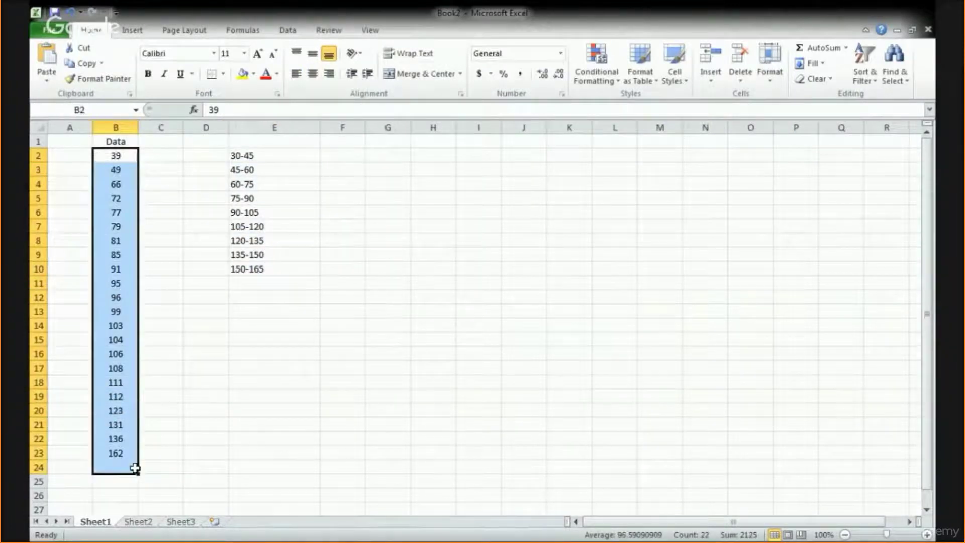
{"action": "left_click_drag", "start_coordinate": [269, 157], "coordinate": [269, 266]}
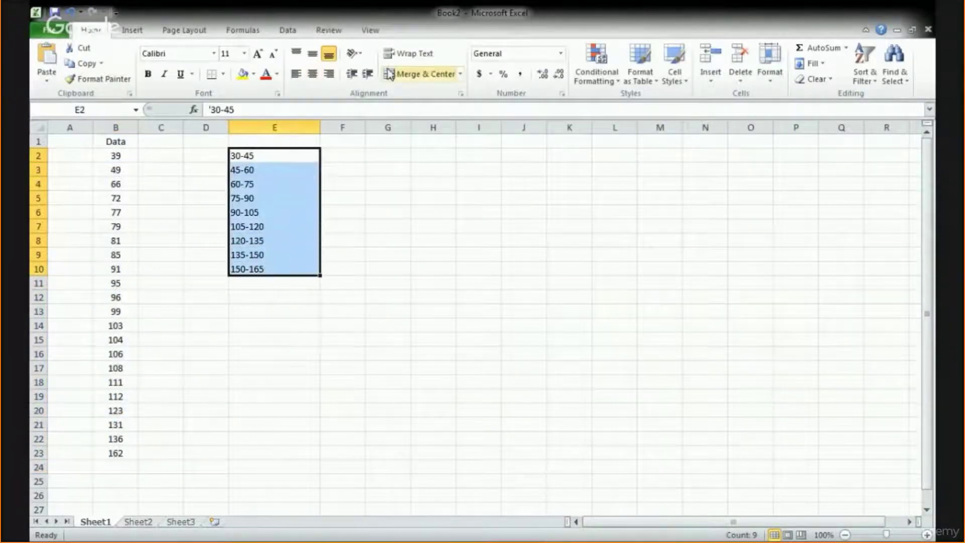
{"action": "left_click", "coordinate": [312, 74]}
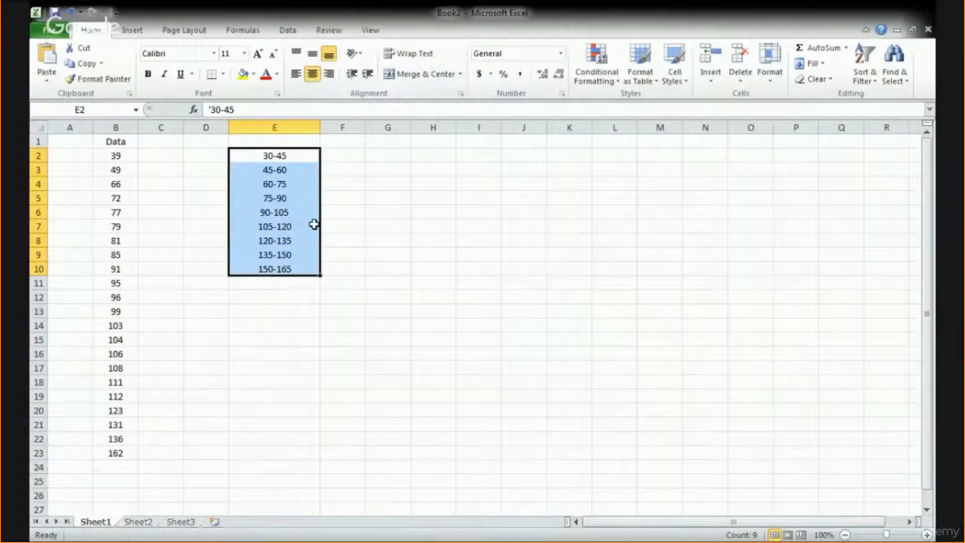
Enter the header Bins in E1 and center it horizontally
{"action": "left_click", "coordinate": [288, 143]}
{"action": "type", "text": "Bins"}
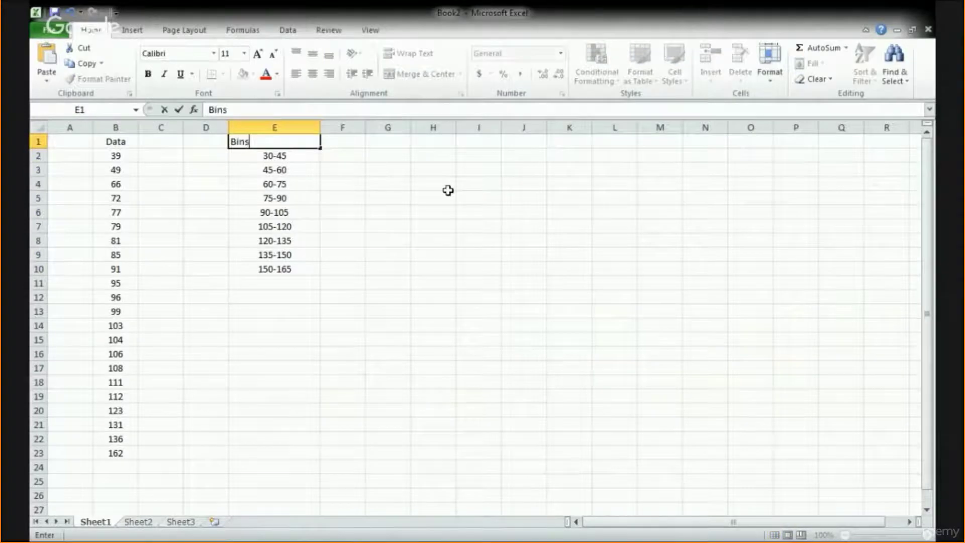
{"action": "key", "text": "Return"}
{"action": "key", "text": "Up"}
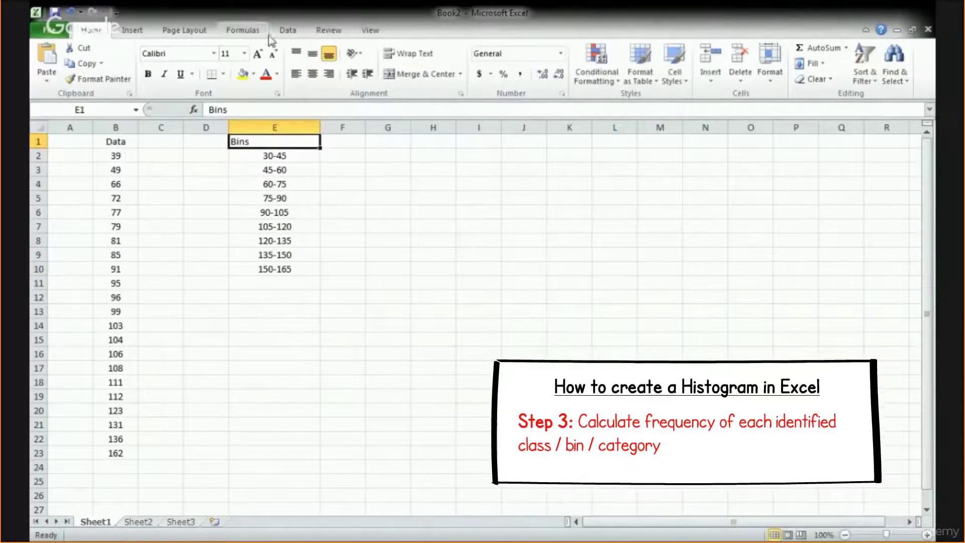
{"action": "left_click", "coordinate": [316, 77]}
Enter the header Frequency in F1 and autofit the width of column F to it
{"action": "left_click", "coordinate": [342, 143]}
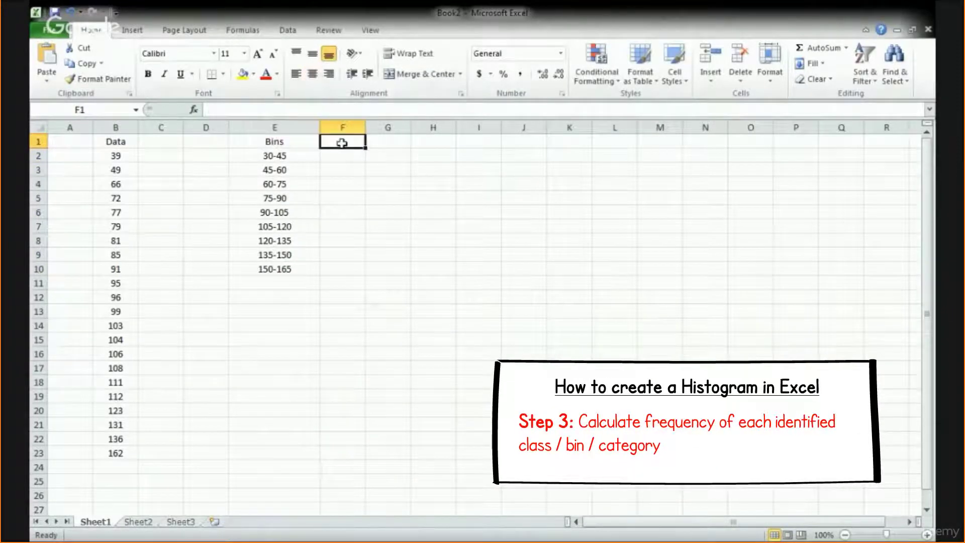
{"action": "type", "text": "Frequ"}
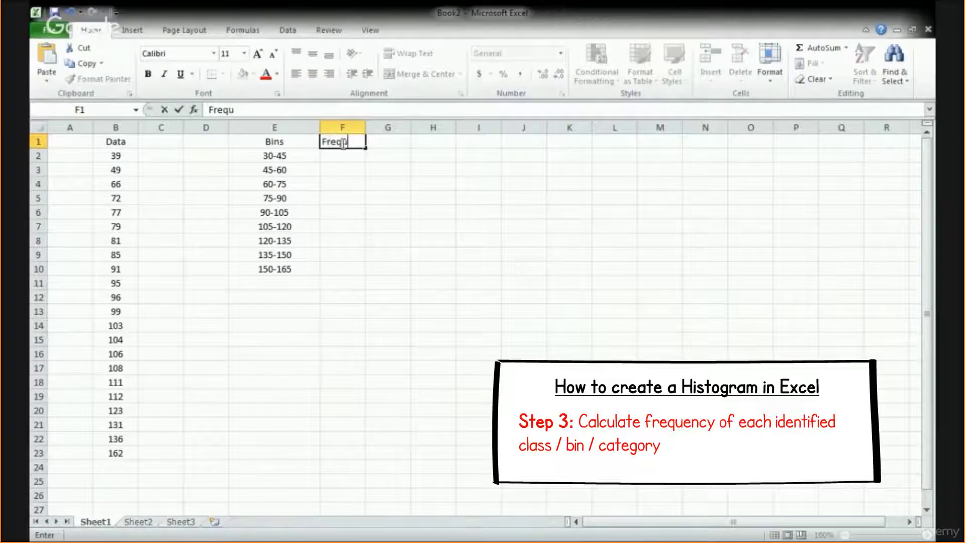
{"action": "type", "text": "ency"}
{"action": "key", "text": "Return"}
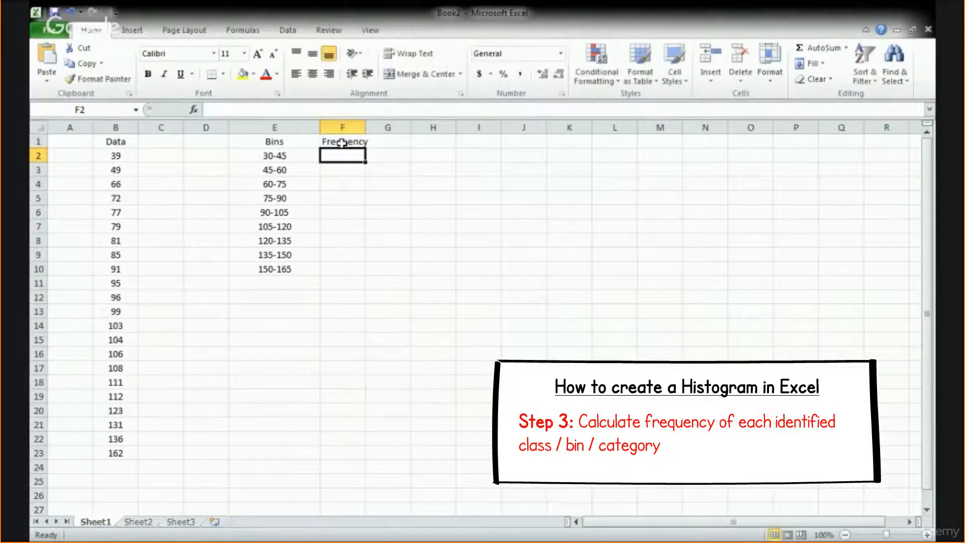
{"action": "double_click", "coordinate": [366, 127]}
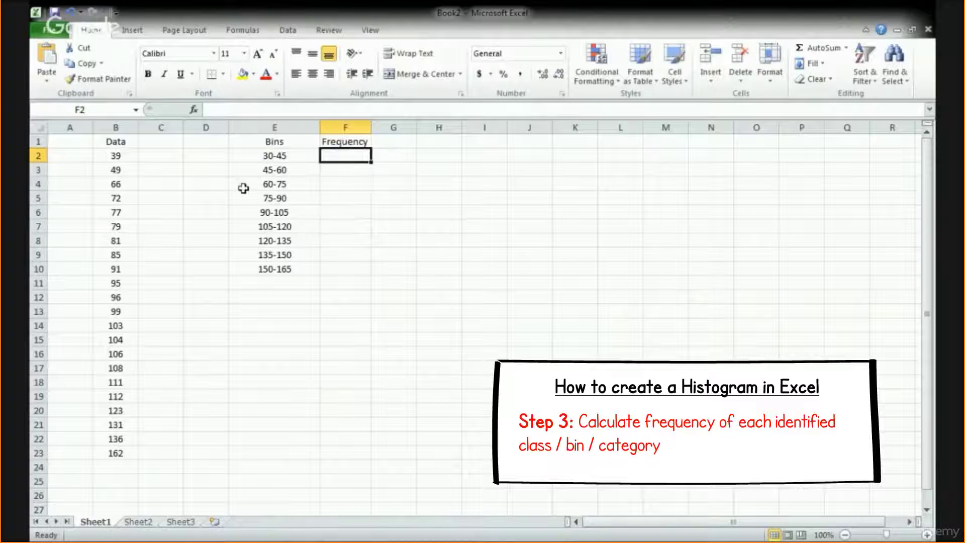
Enter 1 in F2 as the frequency of the 30-45 bin and center column F horizontally
{"action": "left_click", "coordinate": [110, 153]}
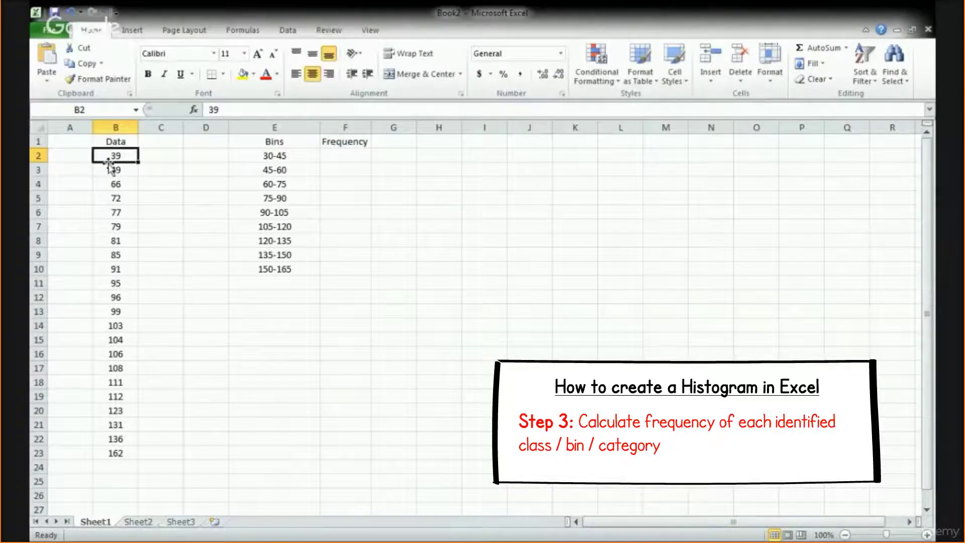
{"action": "left_click", "coordinate": [337, 160]}
{"action": "type", "text": "1"}
{"action": "key", "text": "Return"}
{"action": "left_click", "coordinate": [347, 126]}
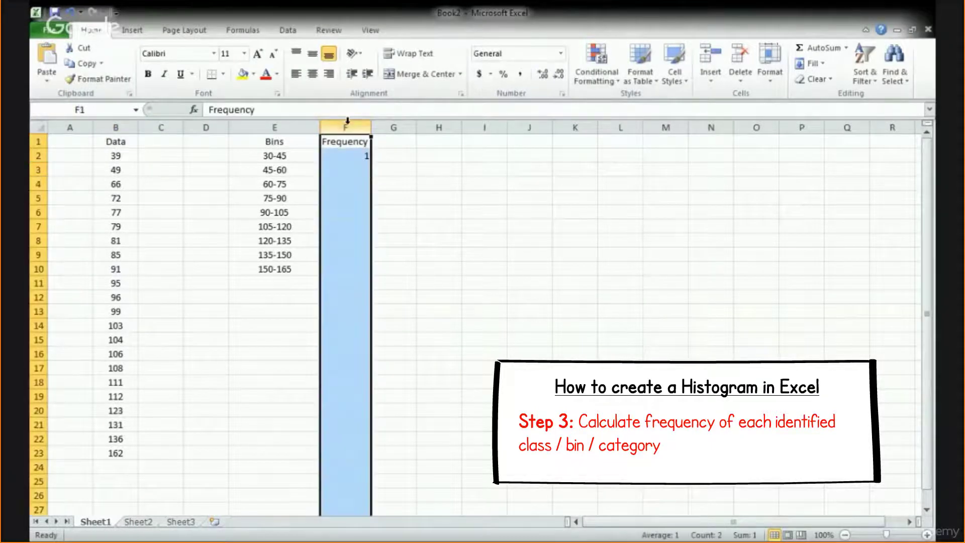
{"action": "left_click", "coordinate": [312, 73]}
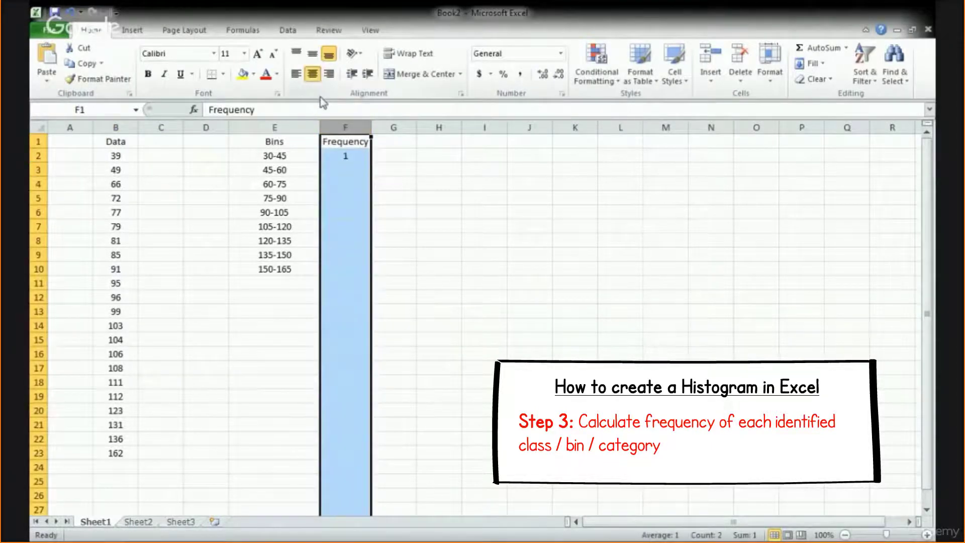
Check the data values from B3 against the 45-60 bin and enter its frequency, 1, in F3
{"action": "left_click", "coordinate": [129, 173]}
{"action": "key", "text": "Right"}
{"action": "key", "text": "Right"}
{"action": "key", "text": "Right"}
{"action": "key", "text": "Left"}
{"action": "key", "text": "Left"}
{"action": "key", "text": "Left"}
{"action": "key", "text": "shift+Down"}
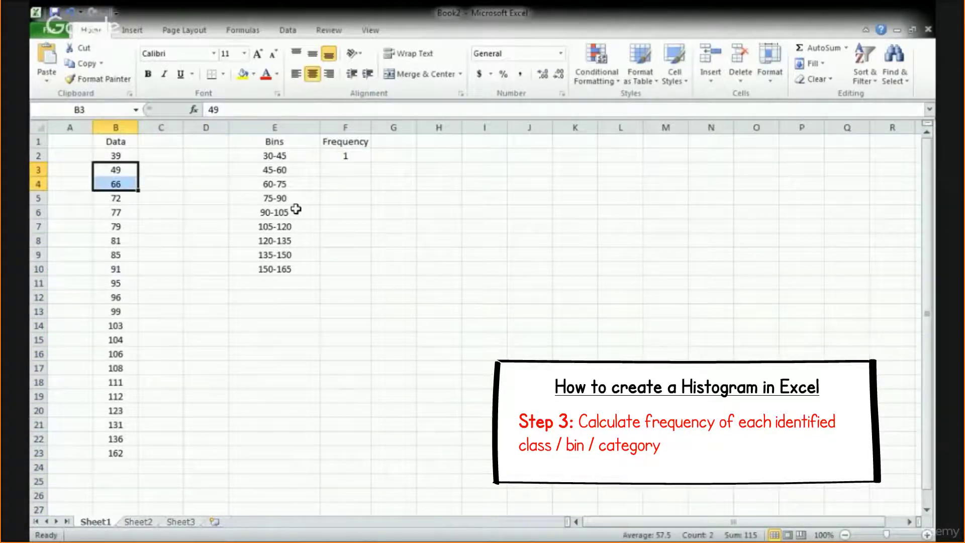
{"action": "key", "text": "Up"}
{"action": "key", "text": "Down"}
{"action": "key", "text": "Right"}
{"action": "key", "text": "Right"}
{"action": "key", "text": "Right"}
{"action": "key", "text": "Right"}
{"action": "type", "text": "1"}
{"action": "key", "text": "Return"}
Count the data values in B4:B5 that fall in the 60-75 bin and enter 2 in F4
{"action": "key", "text": "Left"}
{"action": "key", "text": "Left"}
{"action": "key", "text": "Left"}
{"action": "key", "text": "Left"}
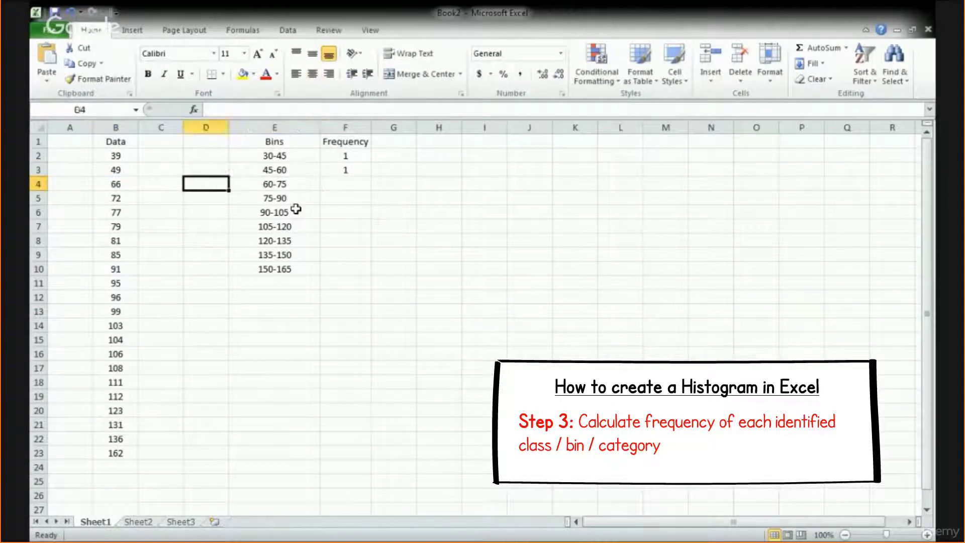
{"action": "key", "text": "shift+Down"}
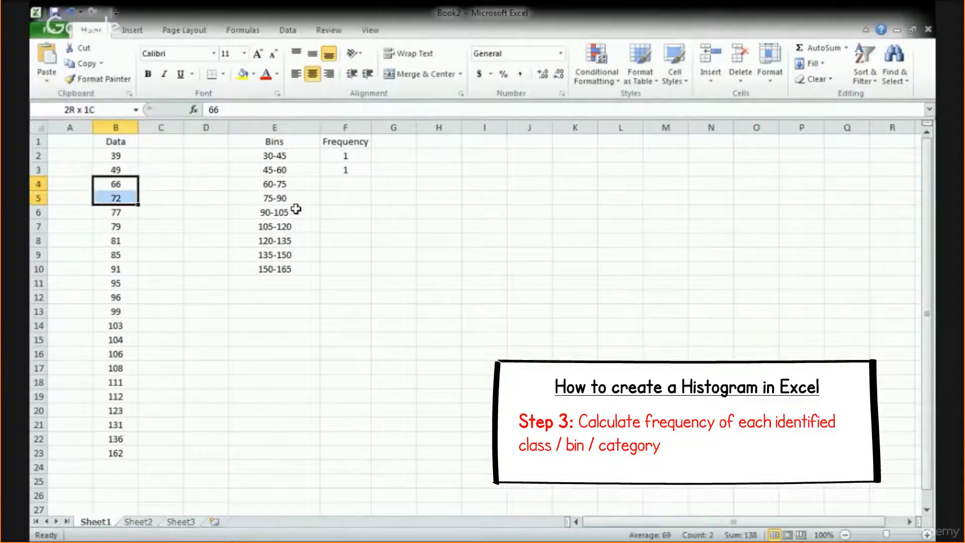
{"action": "key", "text": "shift+Up"}
{"action": "key", "text": "Right"}
{"action": "key", "text": "Right"}
{"action": "key", "text": "Right"}
{"action": "key", "text": "Right"}
{"action": "type", "text": "2"}
{"action": "key", "text": "Return"}
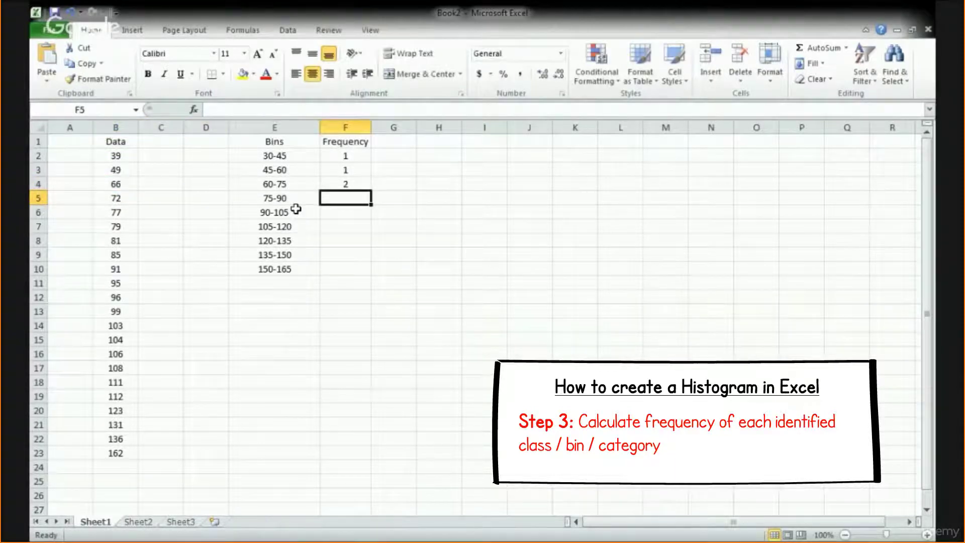
Count the data values in B6:B9 that fall in the 75-90 bin and enter 4 in F5
{"action": "key", "text": "Left"}
{"action": "key", "text": "Left"}
{"action": "key", "text": "Down"}
{"action": "key", "text": "shift+Down"}
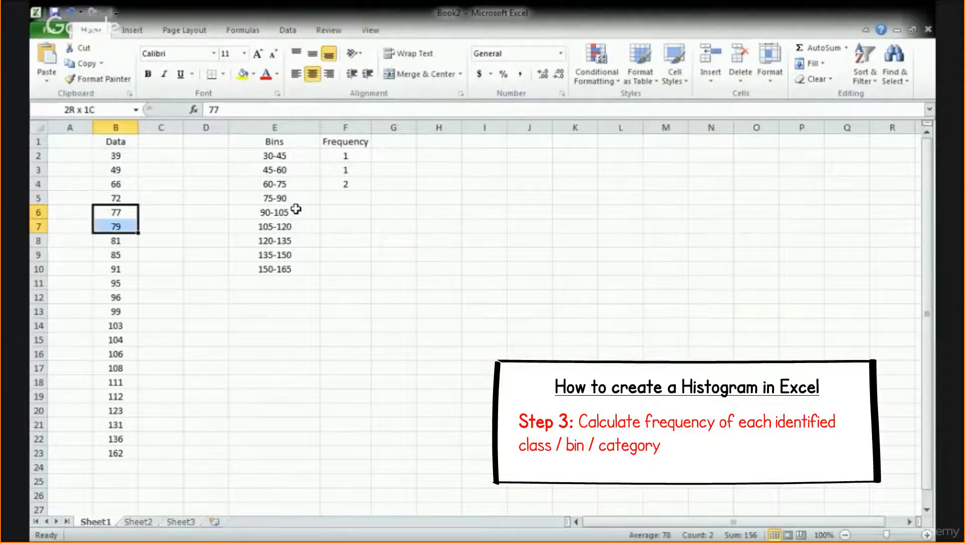
{"action": "key", "text": "shift+Down"}
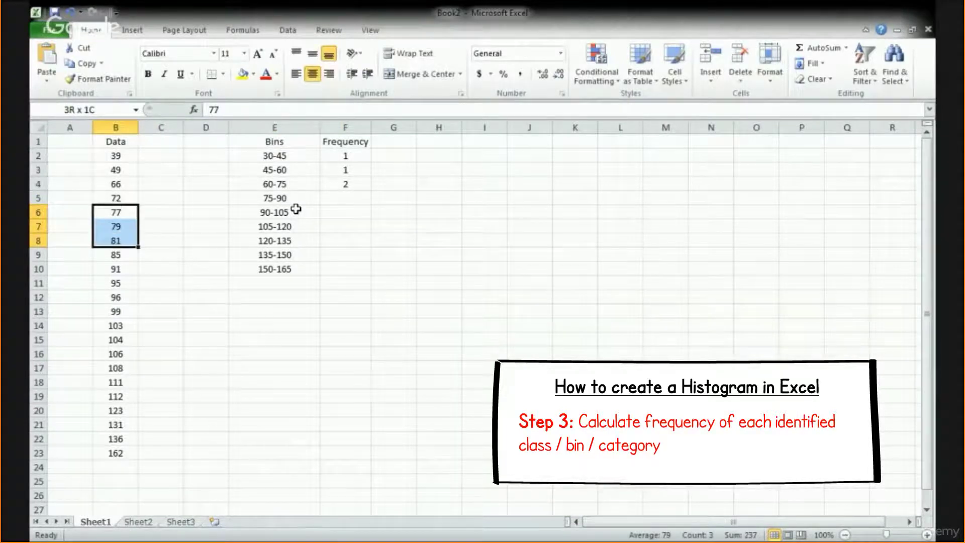
{"action": "key", "text": "shift+Down"}
{"action": "key", "text": "Right"}
{"action": "key", "text": "Right"}
{"action": "key", "text": "Right"}
{"action": "key", "text": "Right"}
{"action": "key", "text": "Up"}
{"action": "type", "text": "4"}
{"action": "key", "text": "Return"}
Count the data values in B10:B15 that fall in the 90-105 bin and enter 6 in F6
{"action": "key", "text": "Left"}
{"action": "key", "text": "Left"}
{"action": "key", "text": "Left"}
{"action": "key", "text": "Left"}
{"action": "key", "text": "Down"}
{"action": "key", "text": "Down"}
{"action": "key", "text": "Down"}
{"action": "key", "text": "Down"}
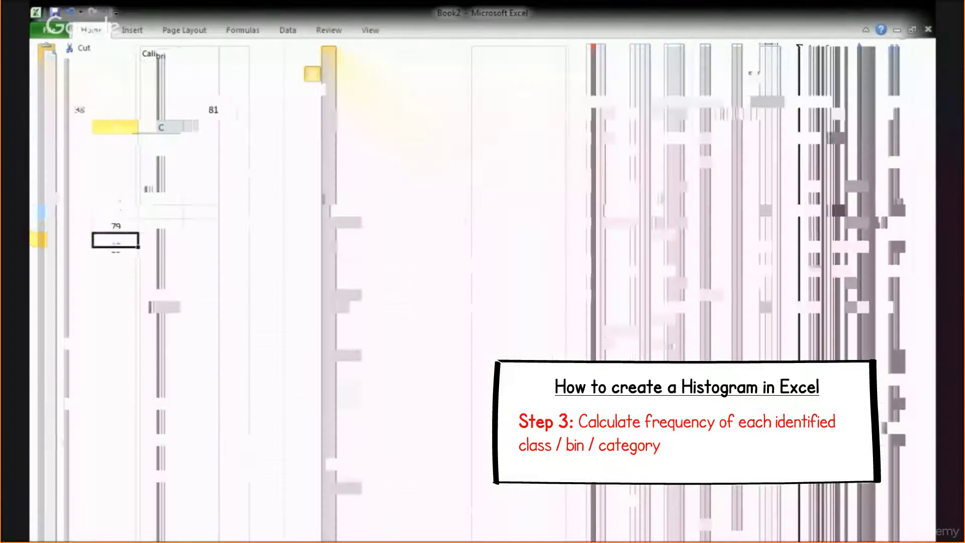
{"action": "key", "text": "shift+Down"}
{"action": "key", "text": "shift+Down"}
{"action": "key", "text": "shift+Down"}
{"action": "key", "text": "shift+Down"}
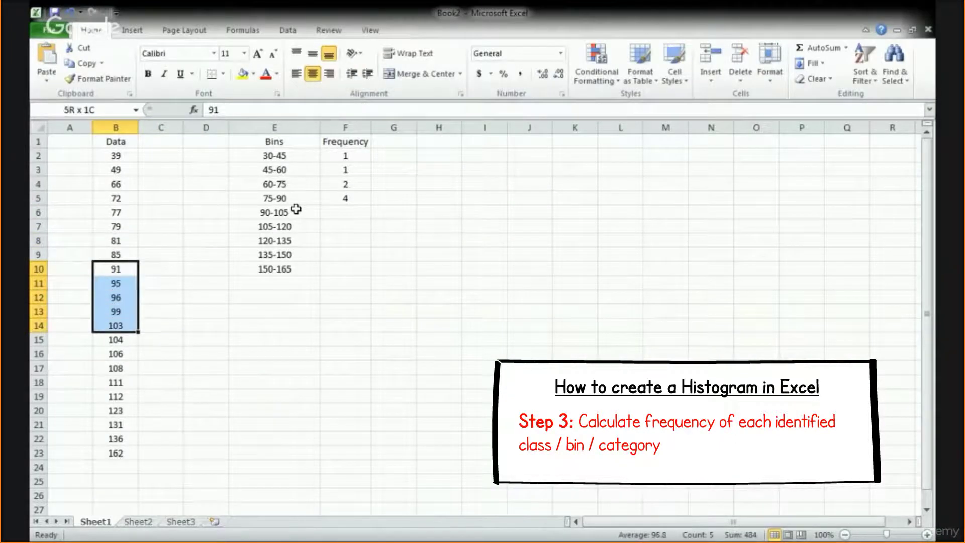
{"action": "key", "text": "shift+Down"}
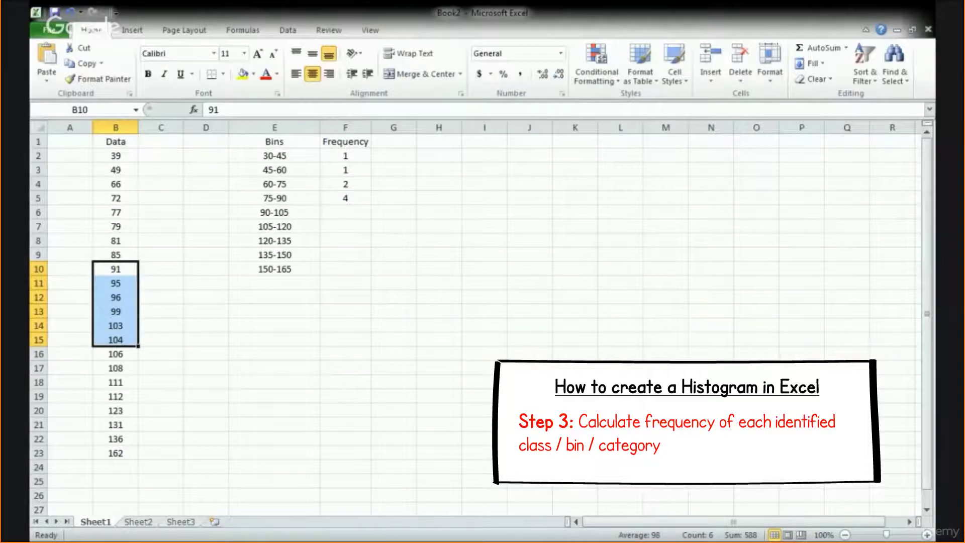
{"action": "left_click", "coordinate": [345, 213]}
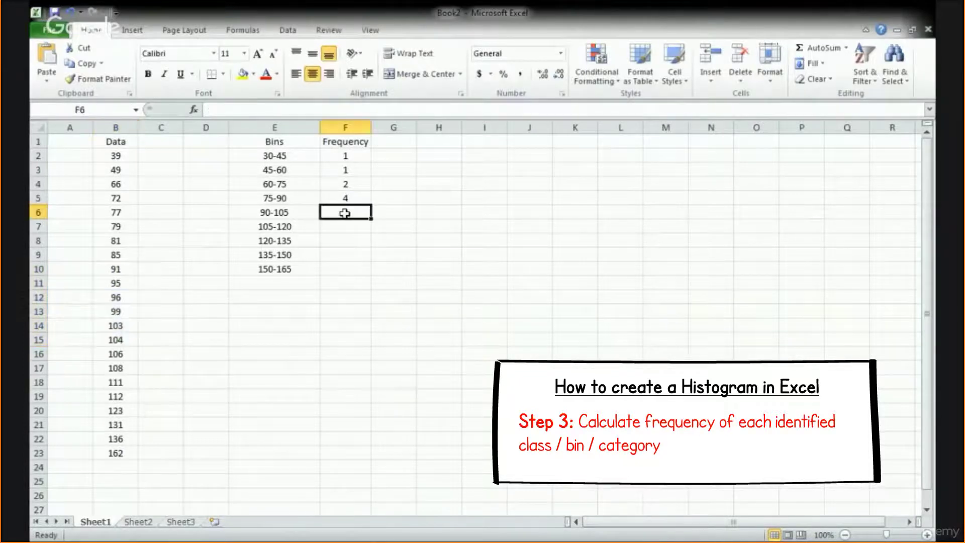
{"action": "key", "text": "Down"}
Count the data values in B16:B19 that fall in the 105-120 bin and enter 4 in F7
{"action": "key", "text": "Left"}
{"action": "key", "text": "Left"}
{"action": "key", "text": "Left"}
{"action": "key", "text": "Left"}
{"action": "key", "text": "Down"}
{"action": "key", "text": "Down"}
{"action": "key", "text": "Down"}
{"action": "key", "text": "Down"}
{"action": "key", "text": "Down"}
{"action": "key", "text": "Down"}
{"action": "key", "text": "Down"}
{"action": "key", "text": "Down"}
{"action": "key", "text": "Down"}
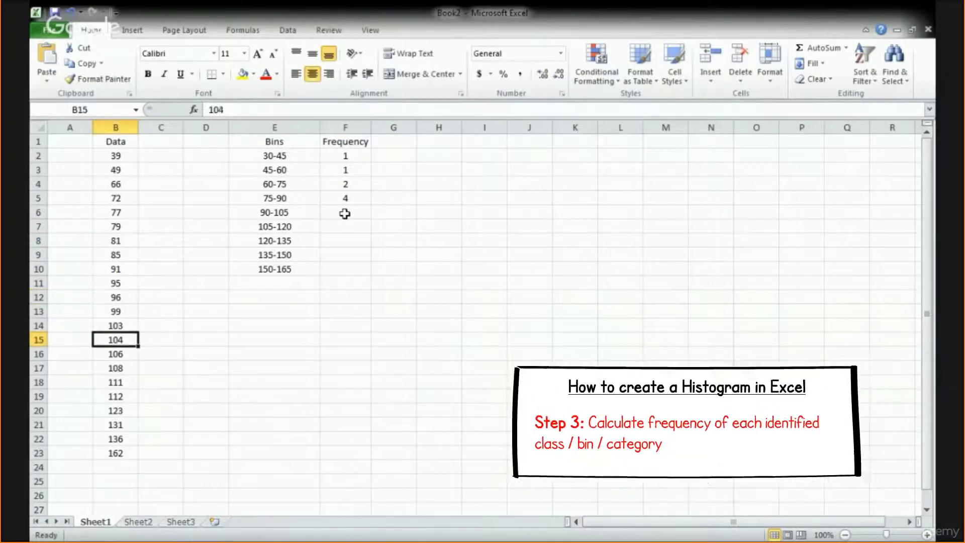
{"action": "key", "text": "shift+Down"}
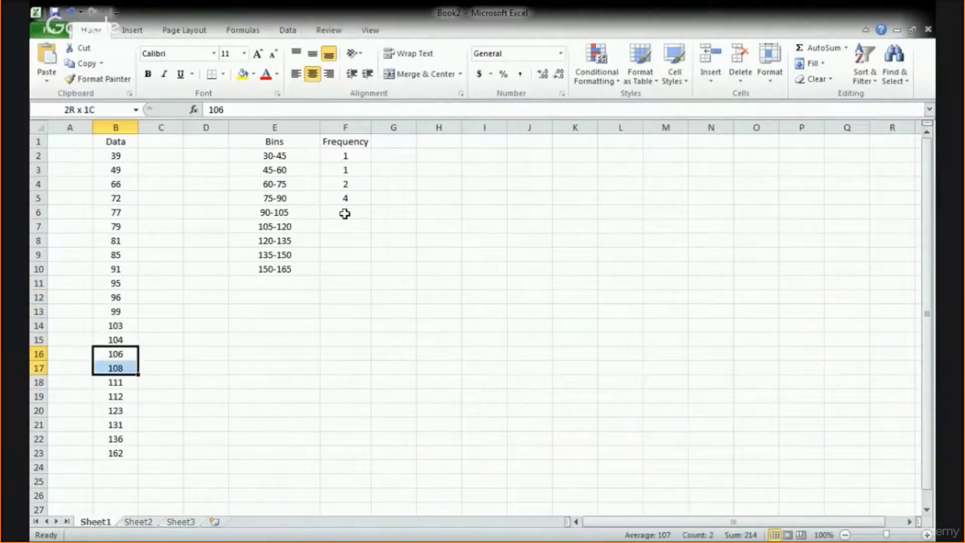
{"action": "key", "text": "shift+Down"}
{"action": "key", "text": "shift+Down"}
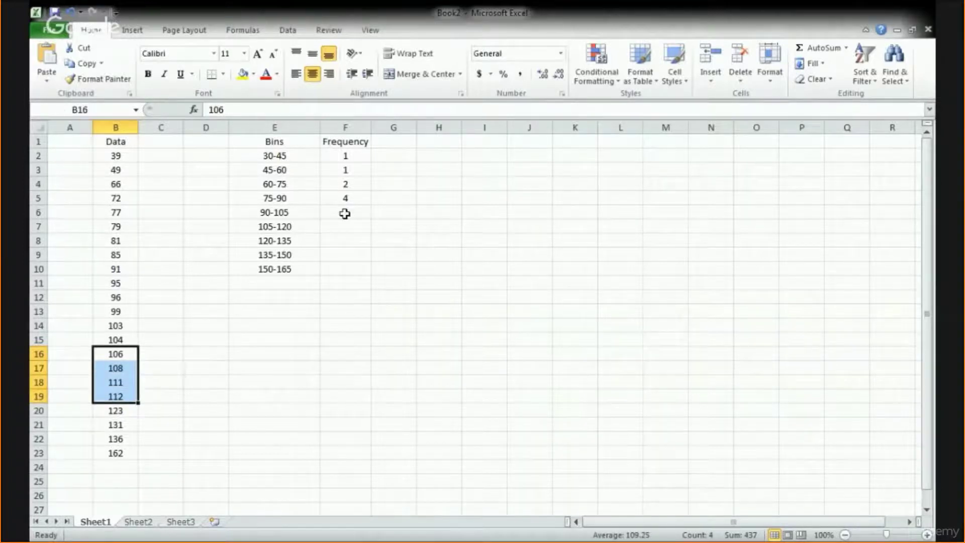
{"action": "key", "text": "Right"}
{"action": "key", "text": "Right"}
{"action": "key", "text": "Right"}
{"action": "key", "text": "Right"}
{"action": "key", "text": "ctrl+Up"}
{"action": "key", "text": "Down"}
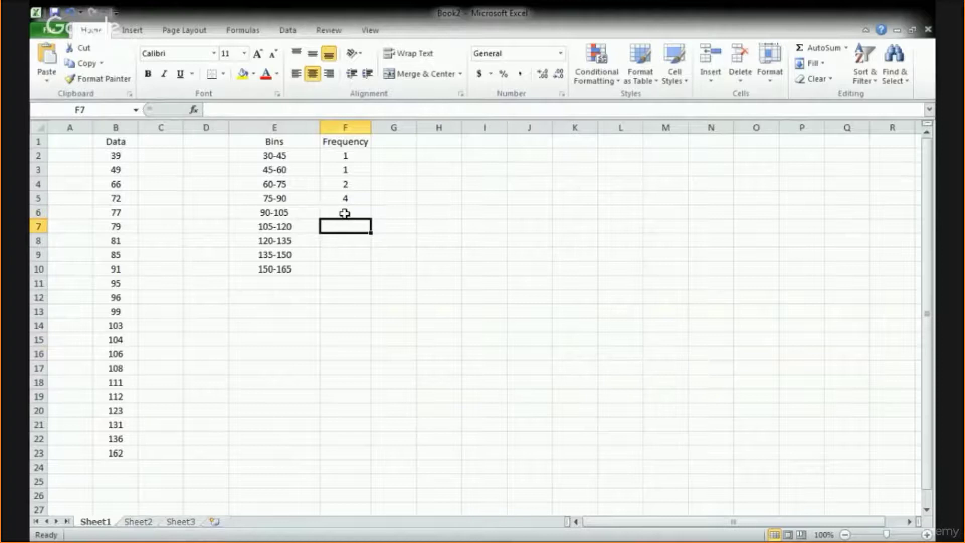
{"action": "type", "text": "4"}
{"action": "key", "text": "Return"}
Count the data values in B20:B21 that fall in the 120-135 bin and enter 2 in F8
{"action": "key", "text": "Left"}
{"action": "key", "text": "Left"}
{"action": "key", "text": "Left"}
{"action": "key", "text": "Left"}
{"action": "key", "text": "Down"}
{"action": "key", "text": "Down"}
{"action": "key", "text": "Down"}
{"action": "key", "text": "Down"}
{"action": "key", "text": "Down"}
{"action": "key", "text": "Down"}
{"action": "key", "text": "Down"}
{"action": "key", "text": "Down"}
{"action": "key", "text": "Down"}
{"action": "key", "text": "Down"}
{"action": "key", "text": "Down"}
{"action": "key", "text": "Down"}
{"action": "key", "text": "shift+Down"}
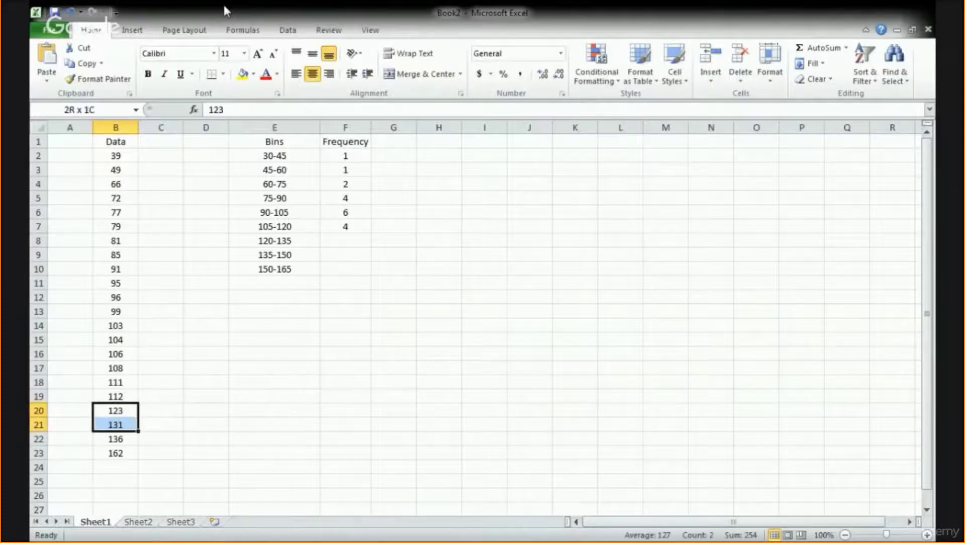
{"action": "key", "text": "Right"}
{"action": "key", "text": "Right"}
{"action": "key", "text": "Right"}
{"action": "key", "text": "Right"}
{"action": "key", "text": "ctrl+Up"}
{"action": "key", "text": "Down"}
{"action": "type", "text": "2"}
{"action": "key", "text": "Return"}
Enter 1 in both F9 and F10 as the frequencies of the 135-150 and 150-165 bins, based on B22:B23
{"action": "key", "text": "Left"}
{"action": "key", "text": "Left"}
{"action": "key", "text": "Left"}
{"action": "key", "text": "Down"}
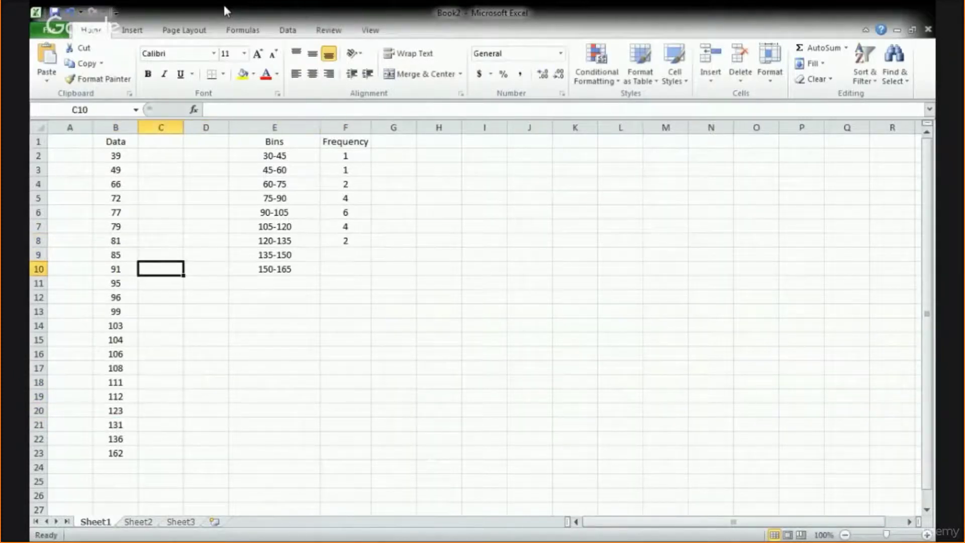
{"action": "key", "text": "Left"}
{"action": "key", "text": "Down"}
{"action": "key", "text": "Down"}
{"action": "key", "text": "Down"}
{"action": "key", "text": "Down"}
{"action": "key", "text": "Down"}
{"action": "key", "text": "Down"}
{"action": "key", "text": "Down"}
{"action": "key", "text": "Down"}
{"action": "key", "text": "Down"}
{"action": "key", "text": "Down"}
{"action": "key", "text": "Down"}
{"action": "key", "text": "Down"}
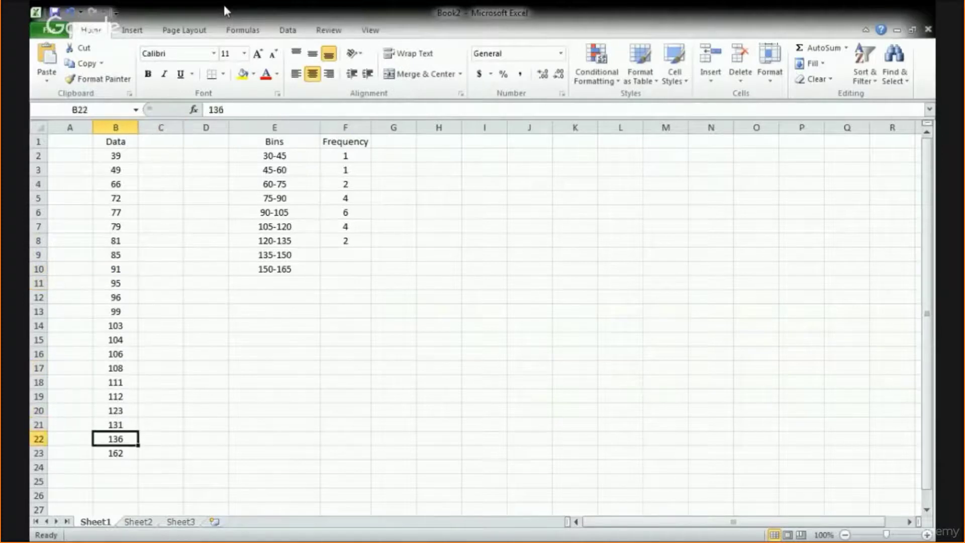
{"action": "key", "text": "Down"}
{"action": "key", "text": "Right"}
{"action": "key", "text": "Right"}
{"action": "key", "text": "Right"}
{"action": "key", "text": "Right"}
{"action": "key", "text": "ctrl+Up"}
{"action": "key", "text": "Down"}
{"action": "type", "text": "1"}
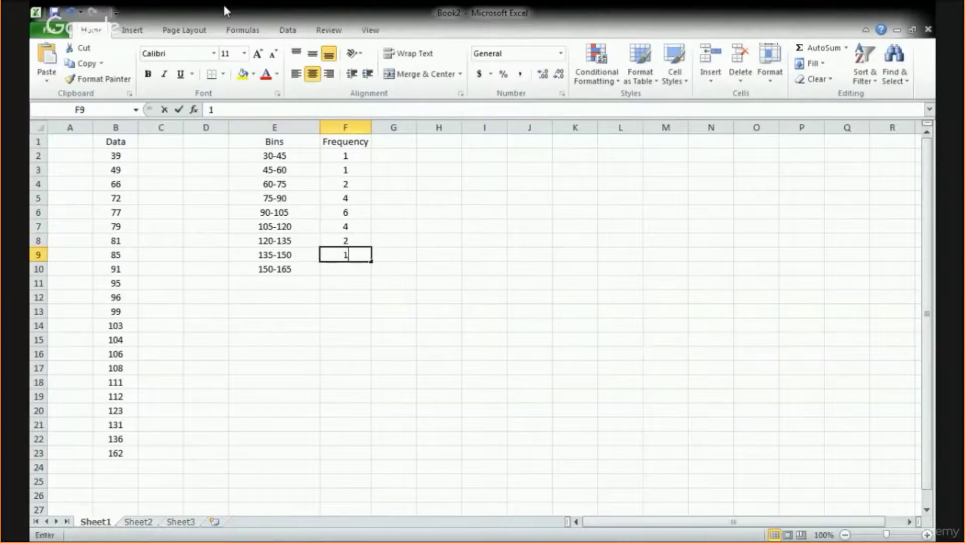
{"action": "key", "text": "Return"}
Insert a 2-D clustered column chart from the bins and frequencies in E1:F10
{"action": "key", "text": "Left"}
{"action": "key", "text": "Up"}
{"action": "key", "text": "Up"}
{"action": "key", "text": "Up"}
{"action": "key", "text": "ctrl+Up"}
{"action": "key", "text": "shift+Right"}
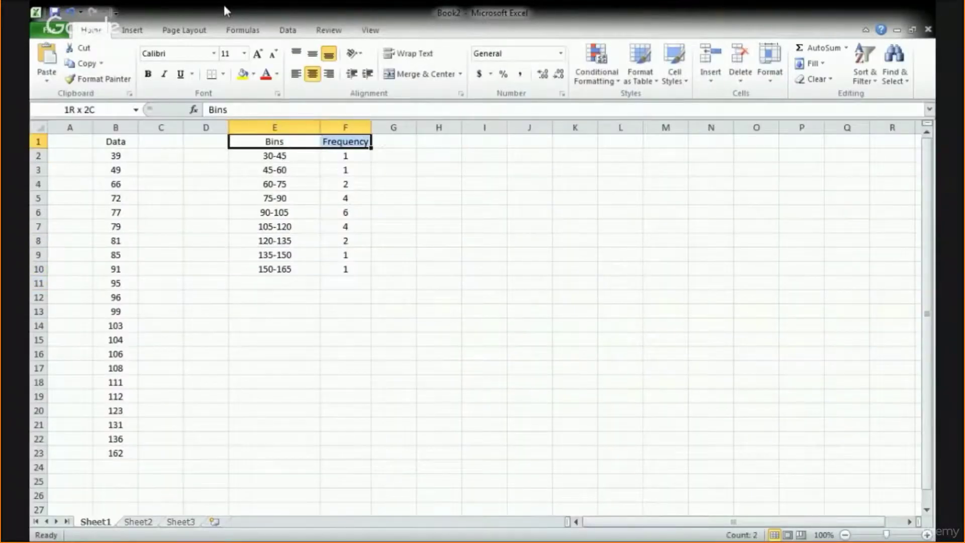
{"action": "key", "text": "ctrl+shift+Down"}
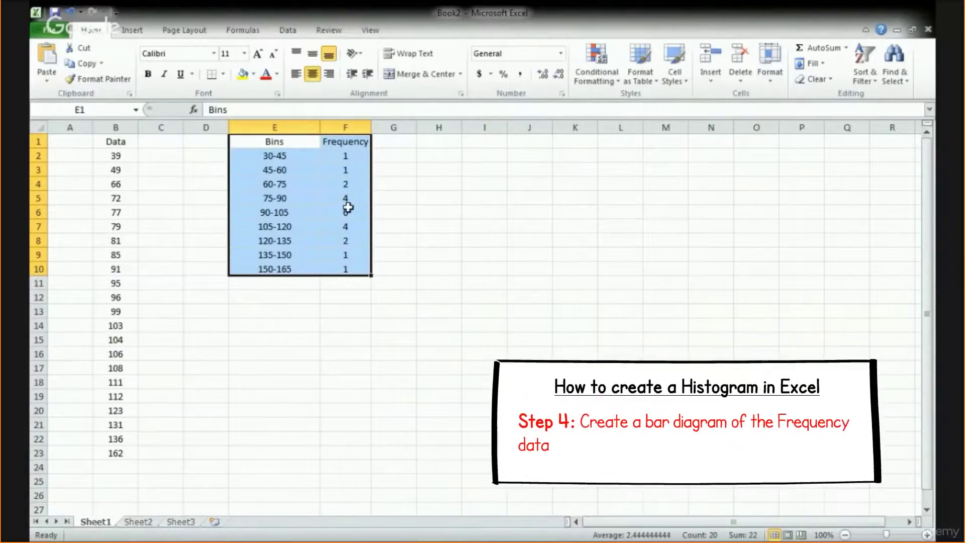
{"action": "left_click", "coordinate": [132, 31]}
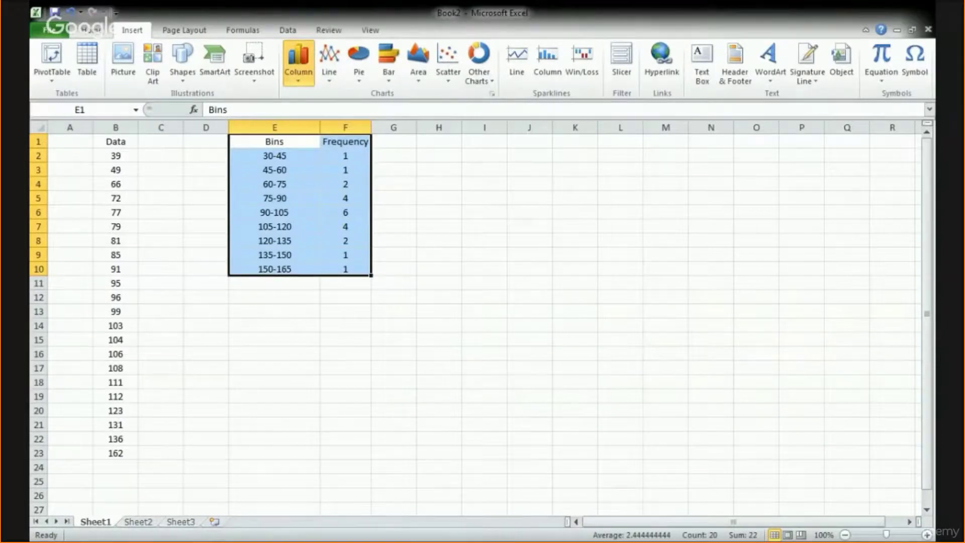
{"action": "left_click", "coordinate": [300, 116]}
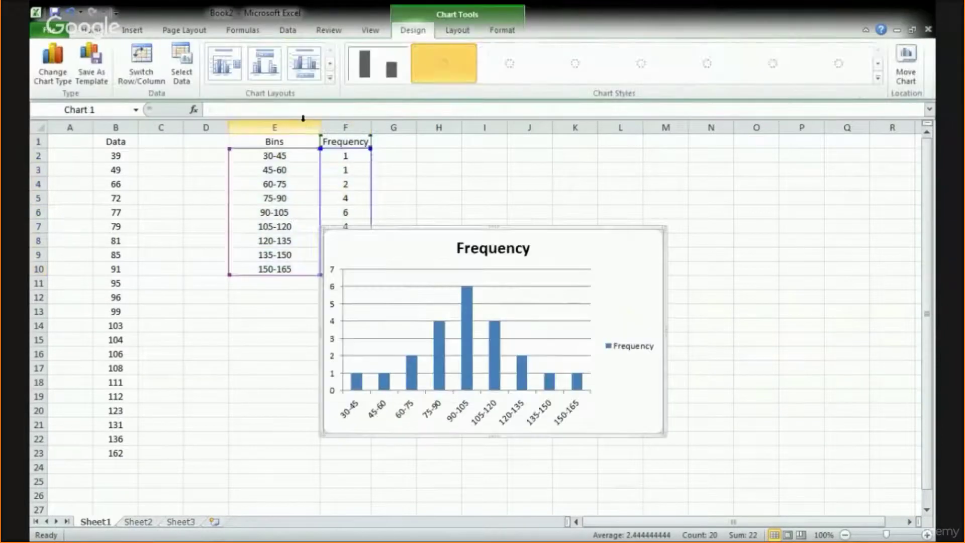
{"action": "left_click", "coordinate": [643, 345]}
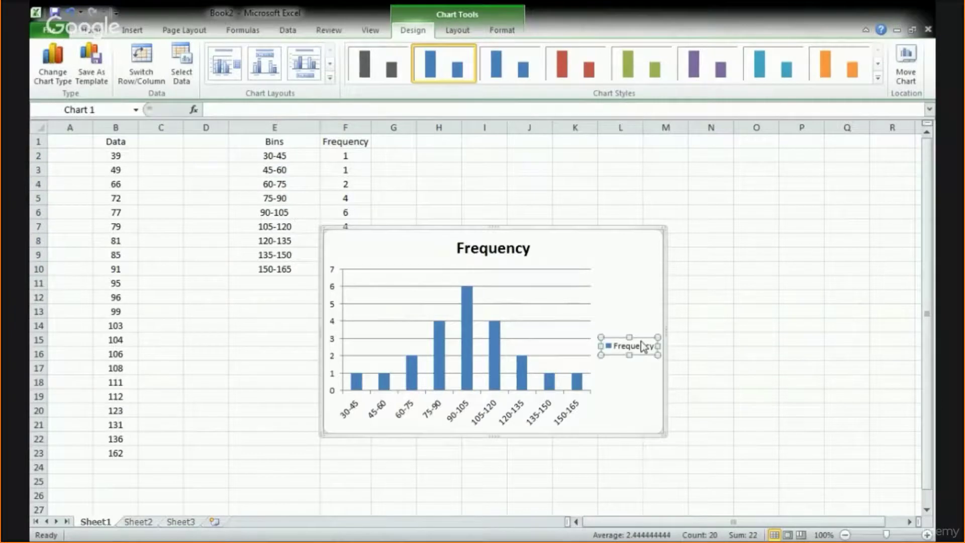
{"action": "left_click", "coordinate": [362, 138]}
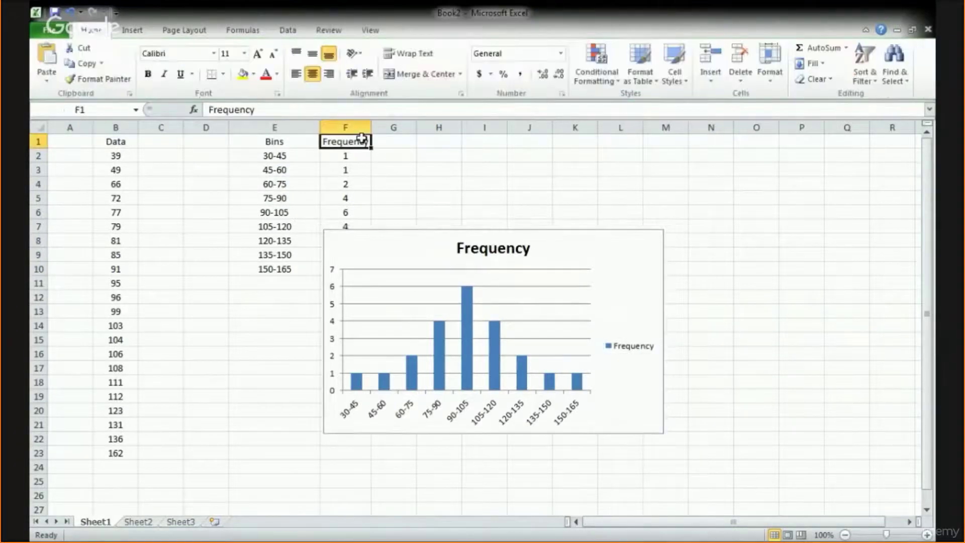
{"action": "type", "text": "H"}
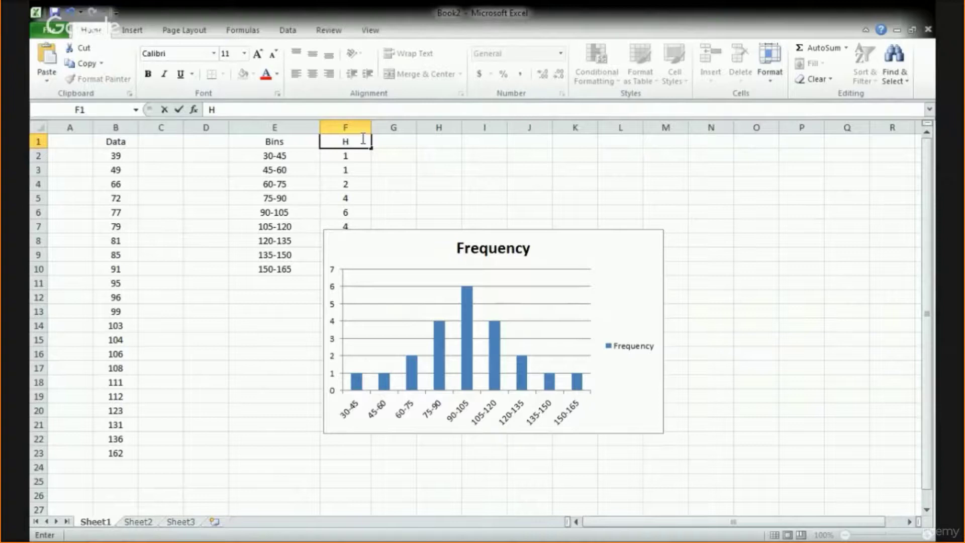
{"action": "key", "text": "Escape"}
Change the chart title to Histogram
{"action": "left_click", "coordinate": [475, 248]}
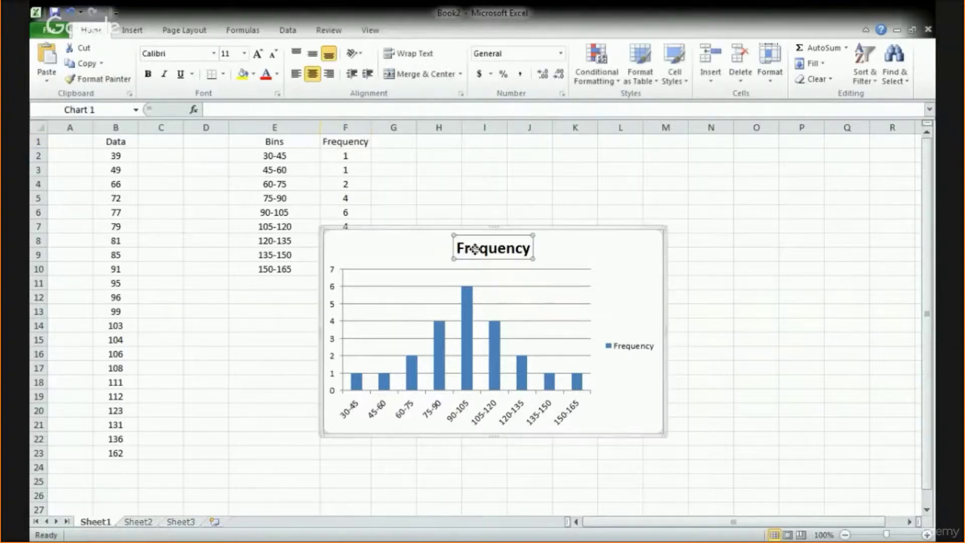
{"action": "left_click", "coordinate": [306, 107]}
{"action": "type", "text": "Histogram"}
{"action": "key", "text": "Return"}
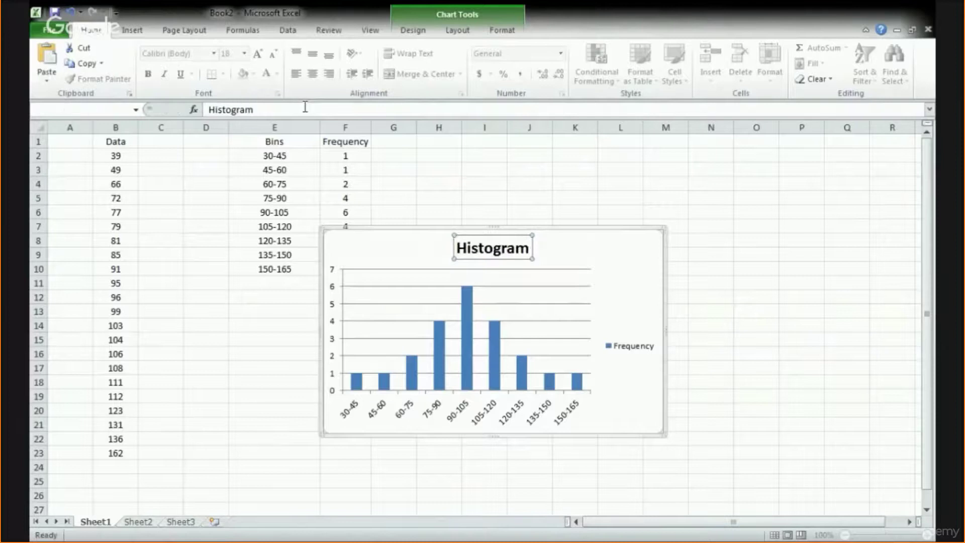
Delete the chart's legend and enlarge the chart upward and to the right, up to about row 4 and column N
{"action": "left_click", "coordinate": [620, 352]}
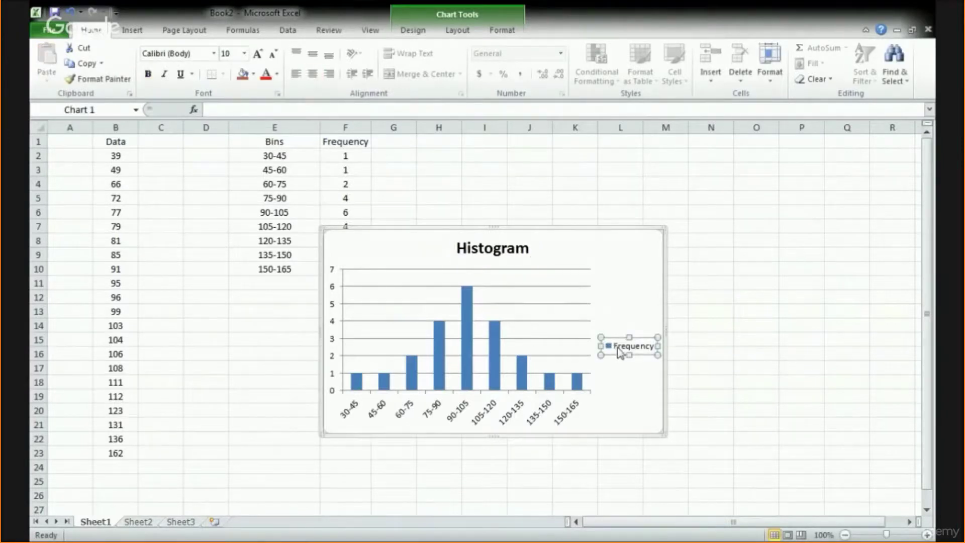
{"action": "key", "text": "Delete"}
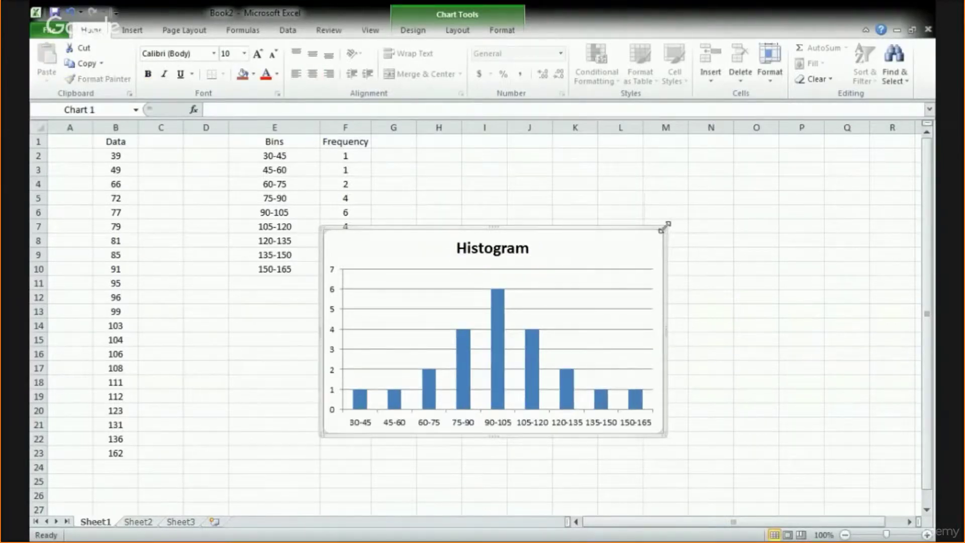
{"action": "left_click_drag", "start_coordinate": [662, 227], "coordinate": [737, 188]}
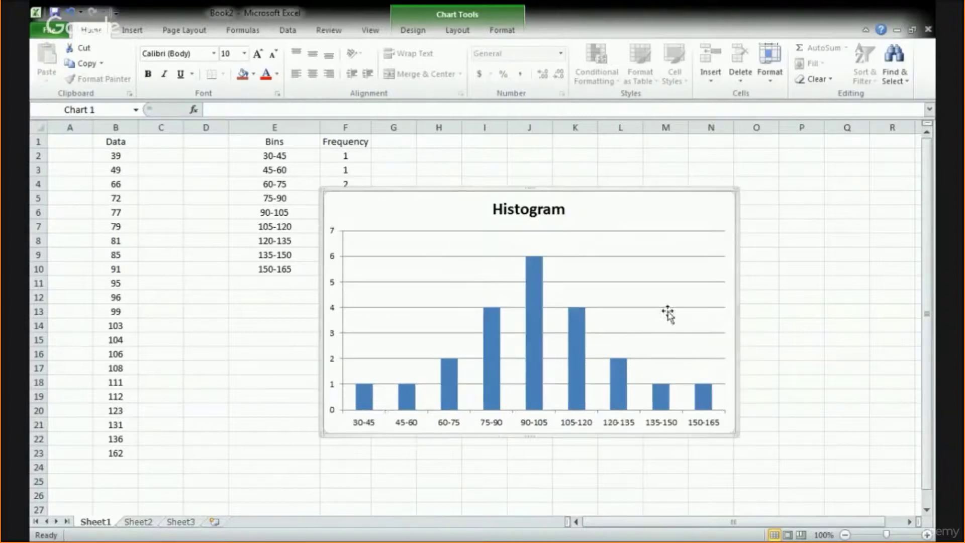
Reduce the gap width of the Frequency data series so that the chart's columns nearly touch
{"action": "left_click", "coordinate": [580, 320]}
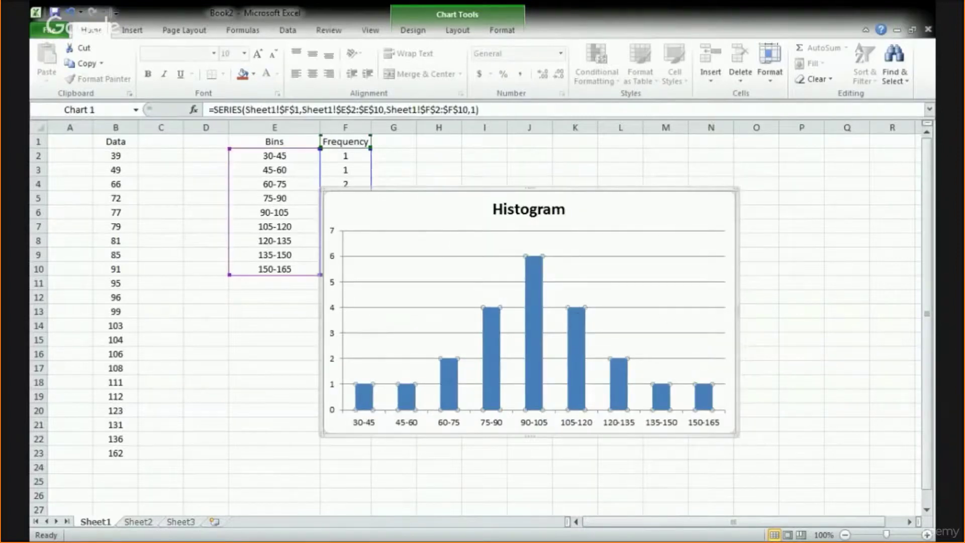
{"action": "left_click", "coordinate": [613, 446]}
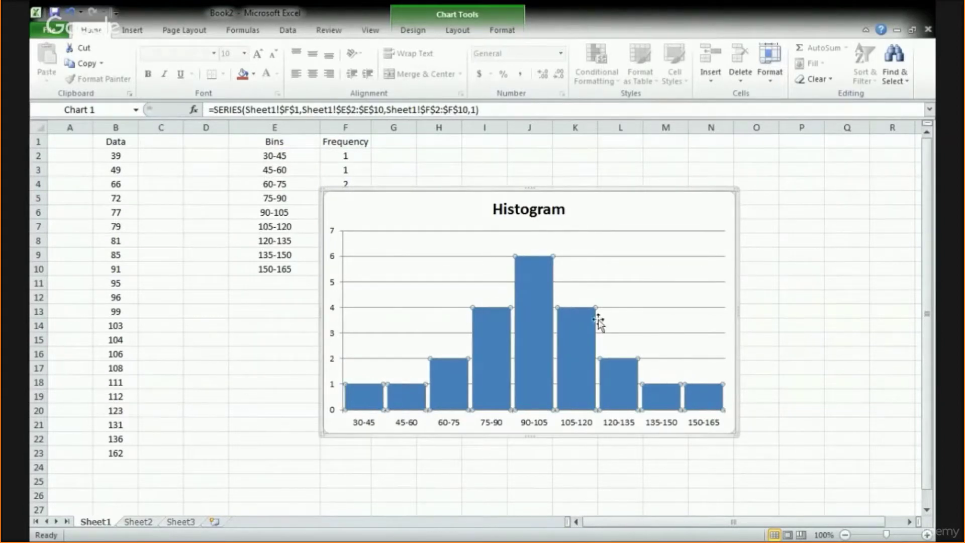
Apply the orange chart style to the histogram
{"action": "left_click", "coordinate": [495, 30]}
{"action": "left_click", "coordinate": [411, 30]}
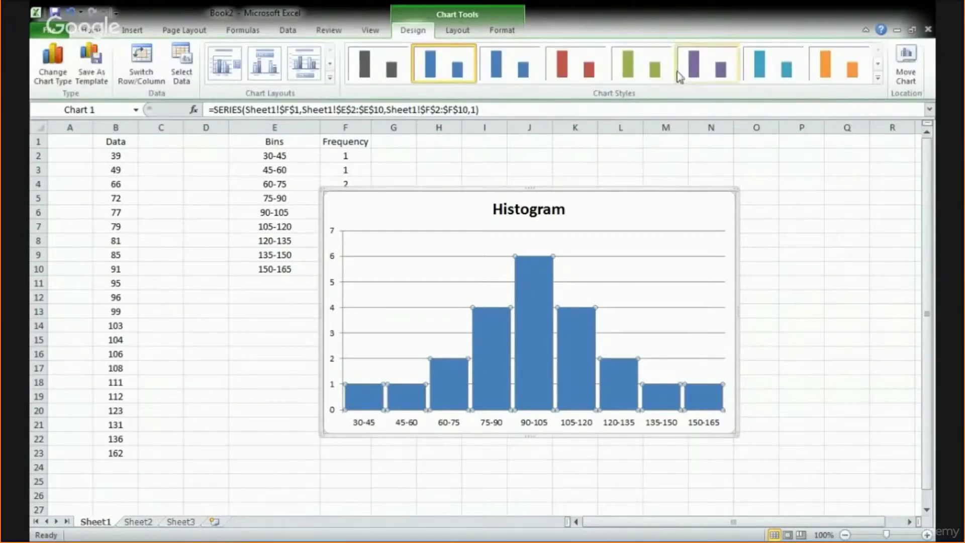
{"action": "left_click", "coordinate": [839, 65]}
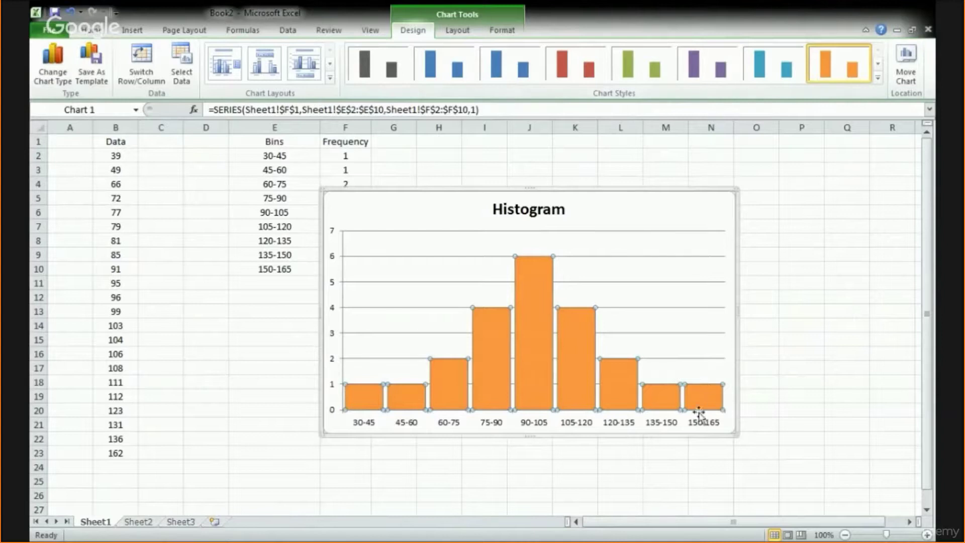
Make the chart's horizontal axis labels bold and delete its horizontal gridlines
{"action": "left_click", "coordinate": [730, 430]}
{"action": "left_click", "coordinate": [712, 421]}
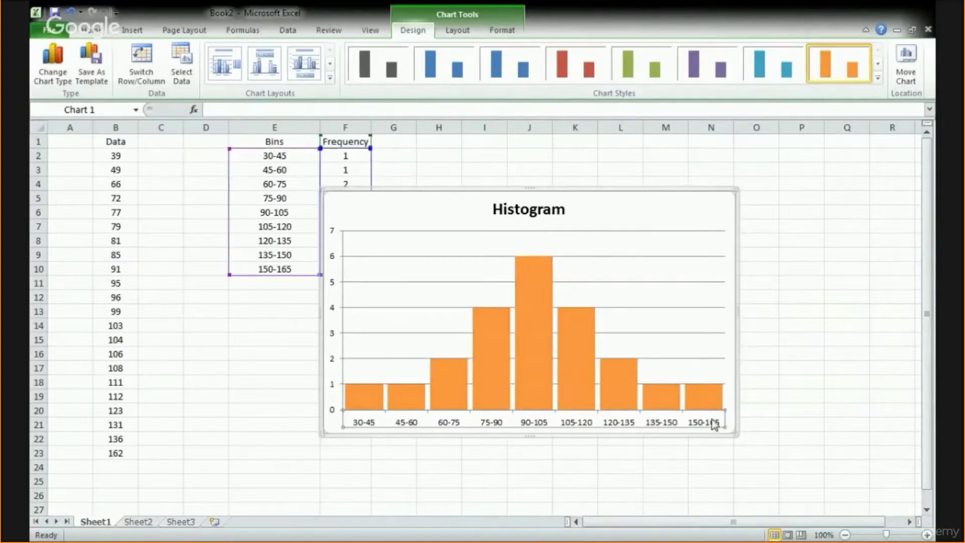
{"action": "left_click", "coordinate": [91, 30]}
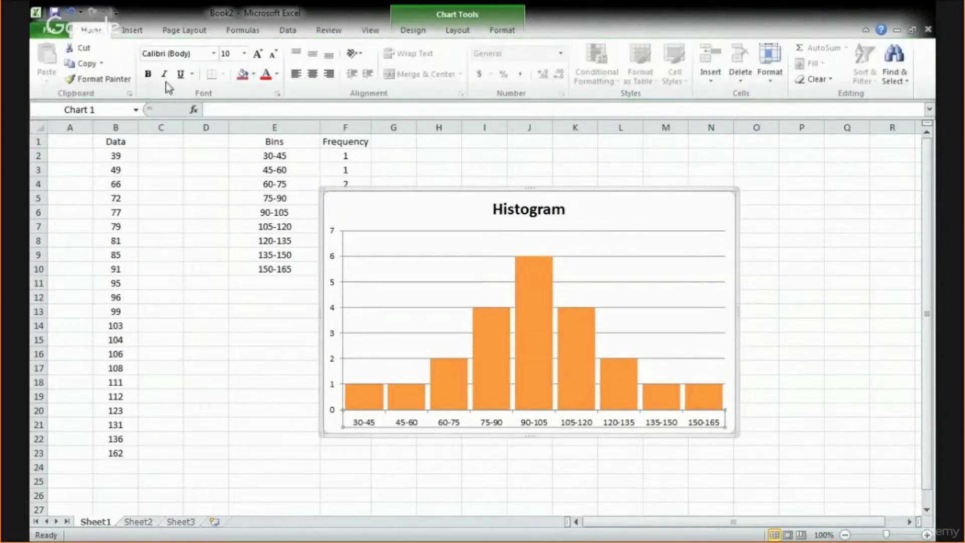
{"action": "left_click", "coordinate": [680, 283]}
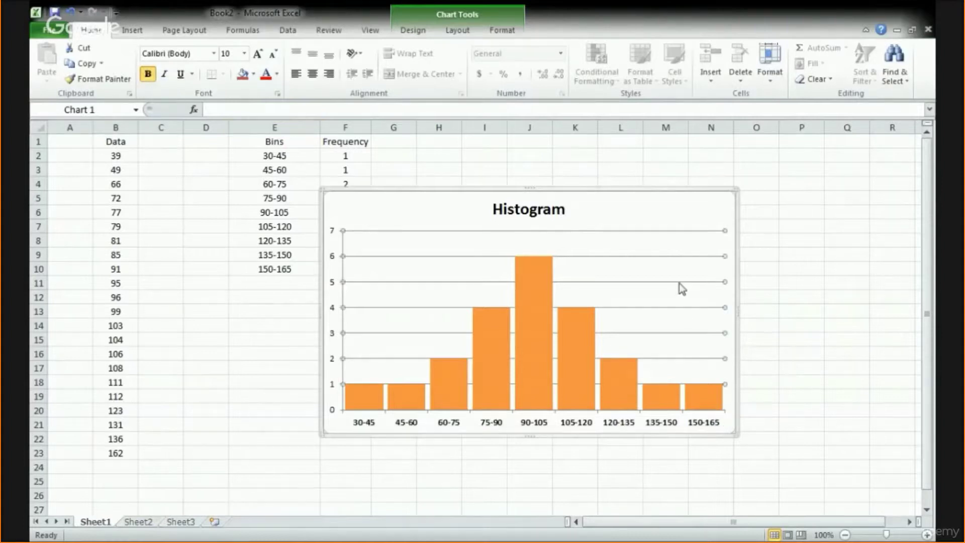
{"action": "key", "text": "Delete"}
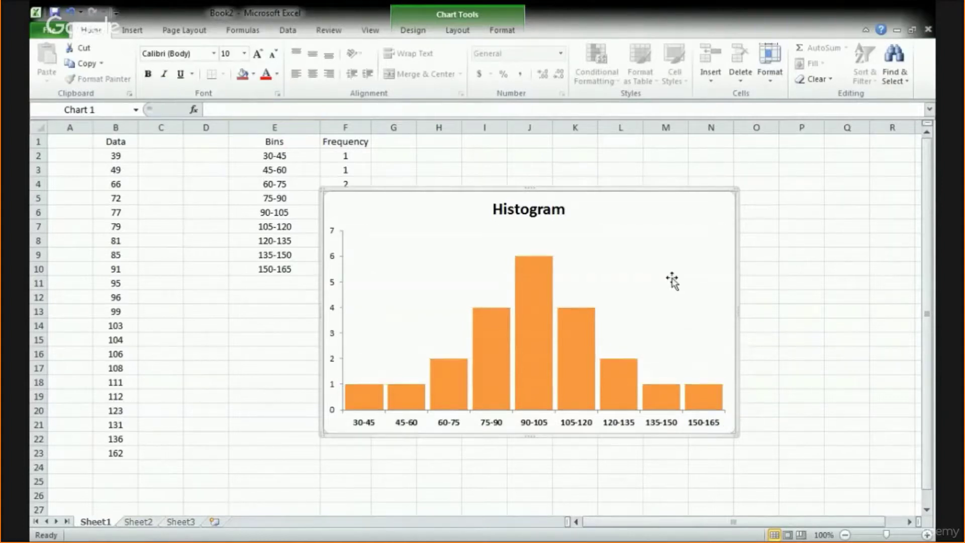
Increase the font size of the horizontal axis labels and move the chart clear of the frequency table, starting at about row 2
{"action": "left_click", "coordinate": [565, 424]}
{"action": "left_click", "coordinate": [258, 54]}
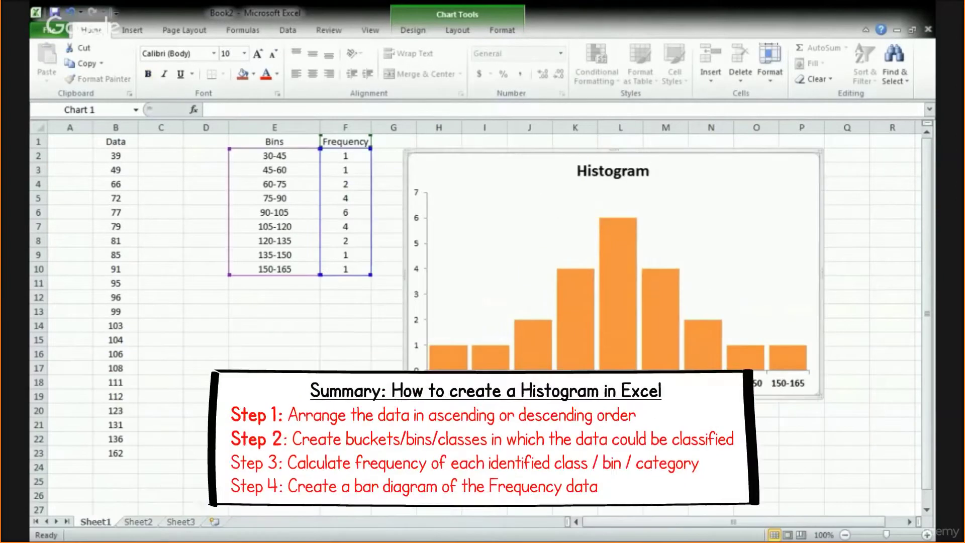
Review the sorted data in B2:B23, the bins in E2:E10 and the frequencies in F2:F10 by selecting each range
{"action": "left_click_drag", "start_coordinate": [101, 155], "coordinate": [129, 453]}
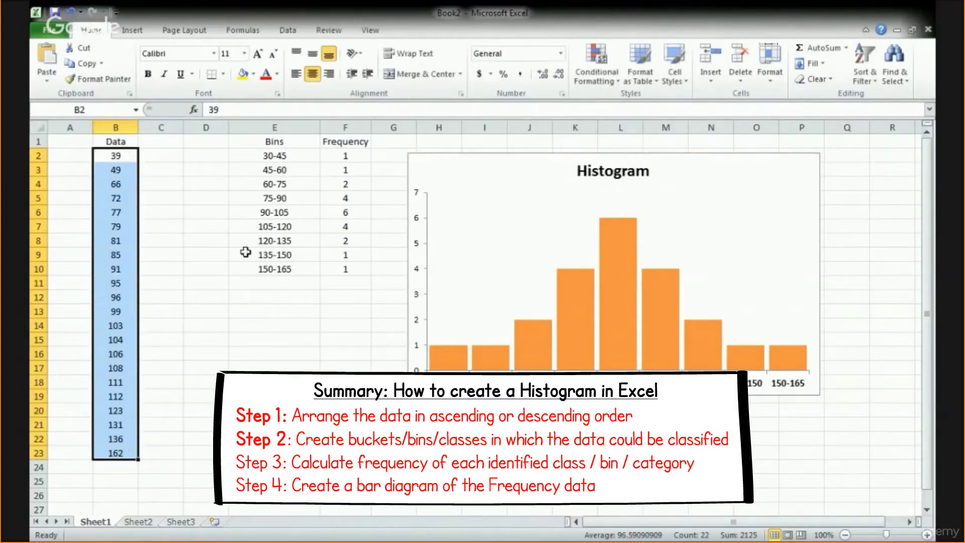
{"action": "left_click_drag", "start_coordinate": [278, 157], "coordinate": [289, 270]}
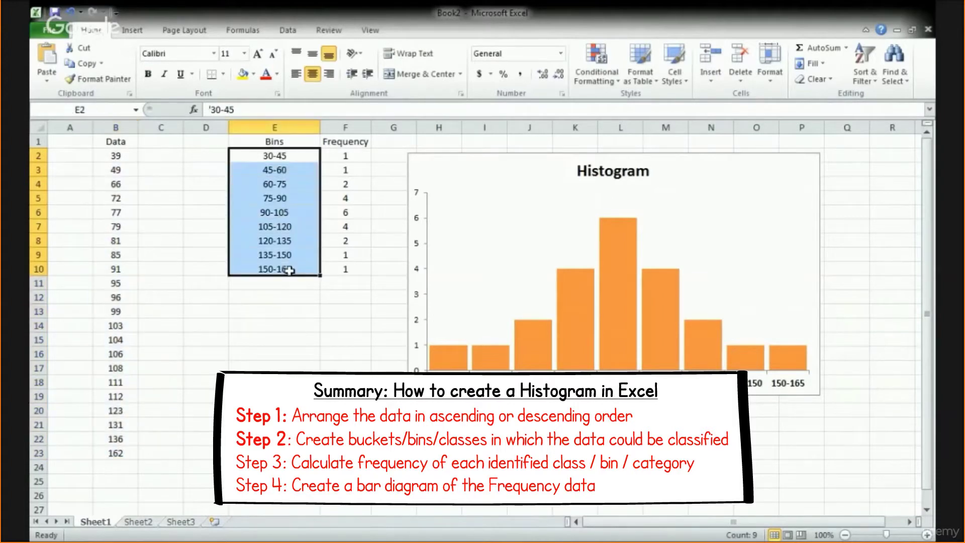
{"action": "left_click_drag", "start_coordinate": [345, 155], "coordinate": [350, 270]}
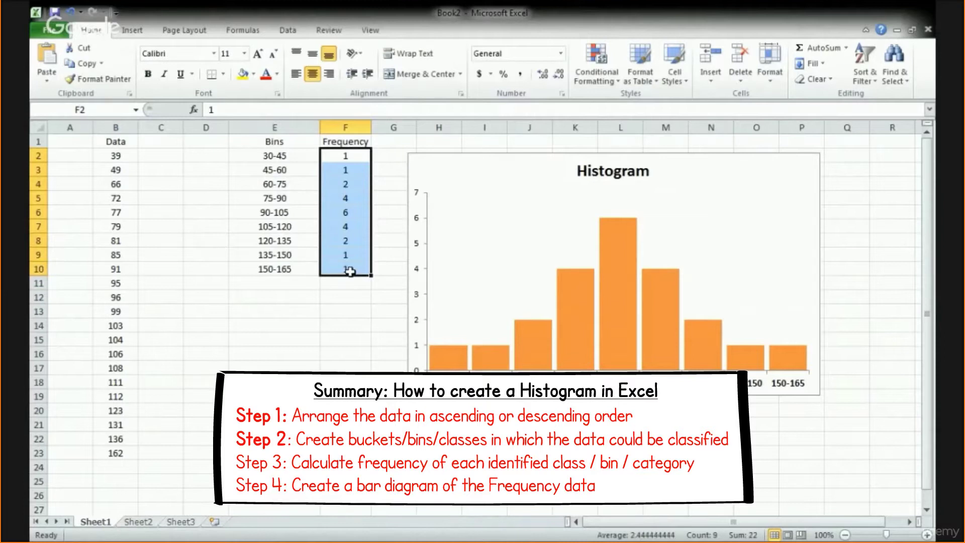